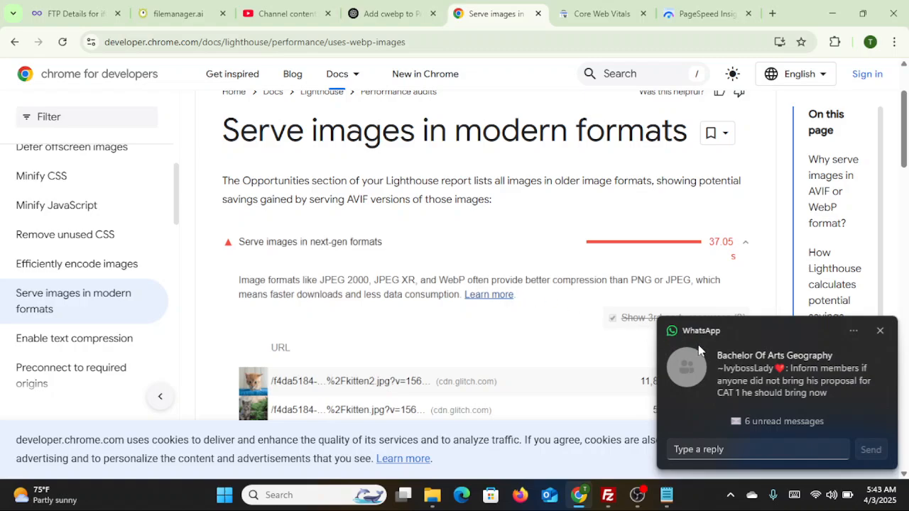
Examine the mobile PageSpeed Insights report for techner-agency.site, covering the category scores, performance metrics and diagnostics list.
click(880, 330)
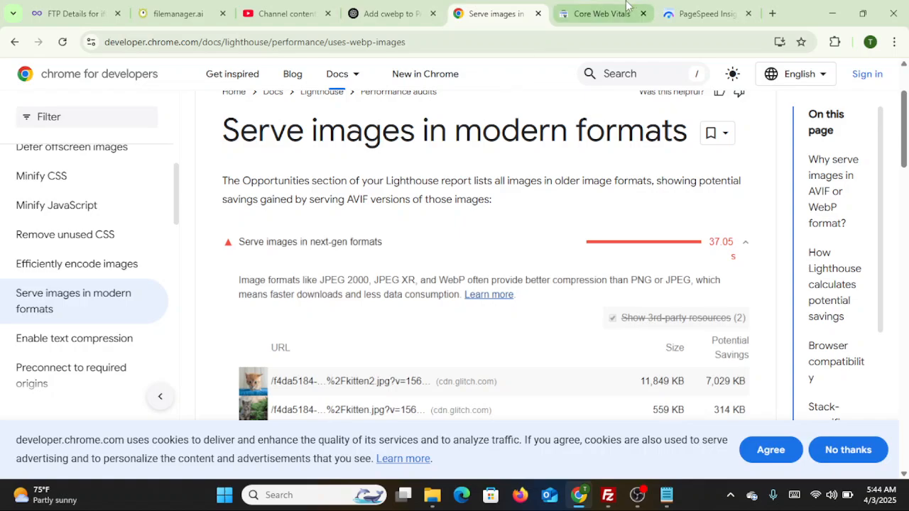
click(688, 10)
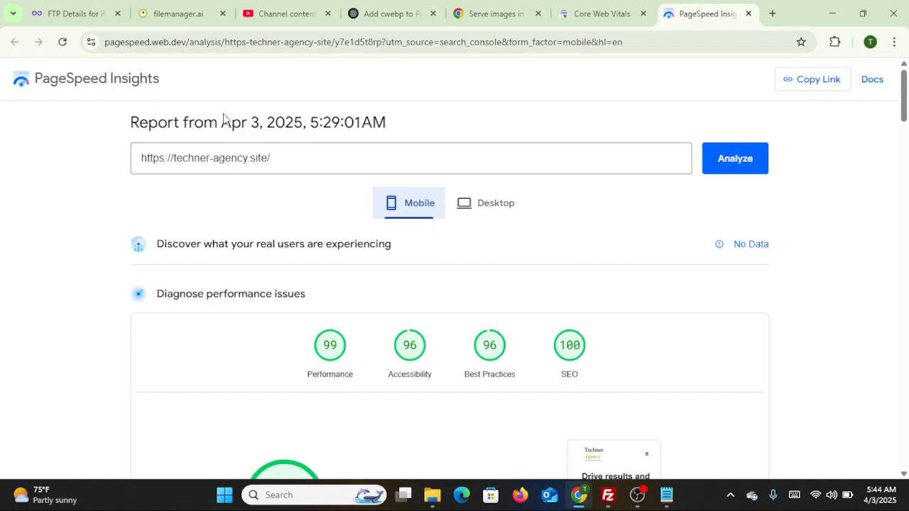
scroll(243, 142, down, 3)
scroll(244, 145, up, 3)
scroll(447, 265, down, 2)
scroll(447, 263, up, 2)
scroll(500, 216, down, 2)
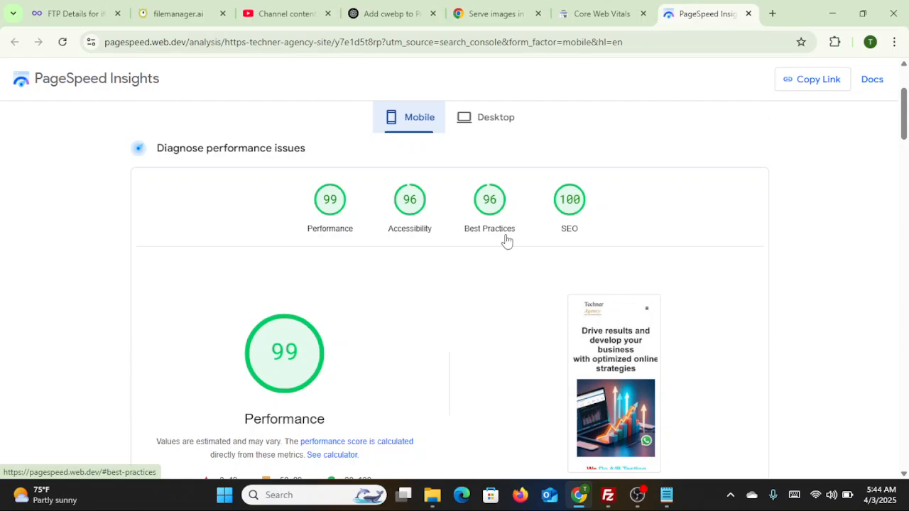
scroll(574, 244, down, 2)
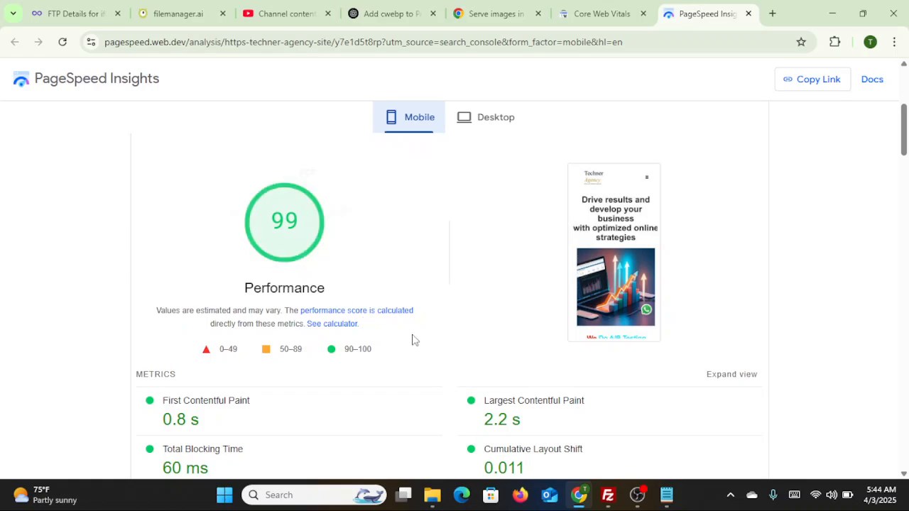
scroll(420, 396, down, 3)
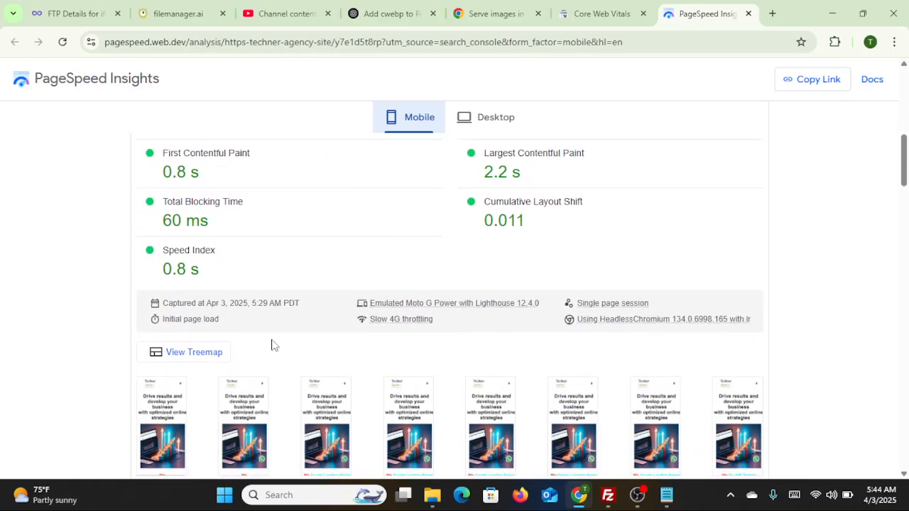
scroll(274, 345, down, 4)
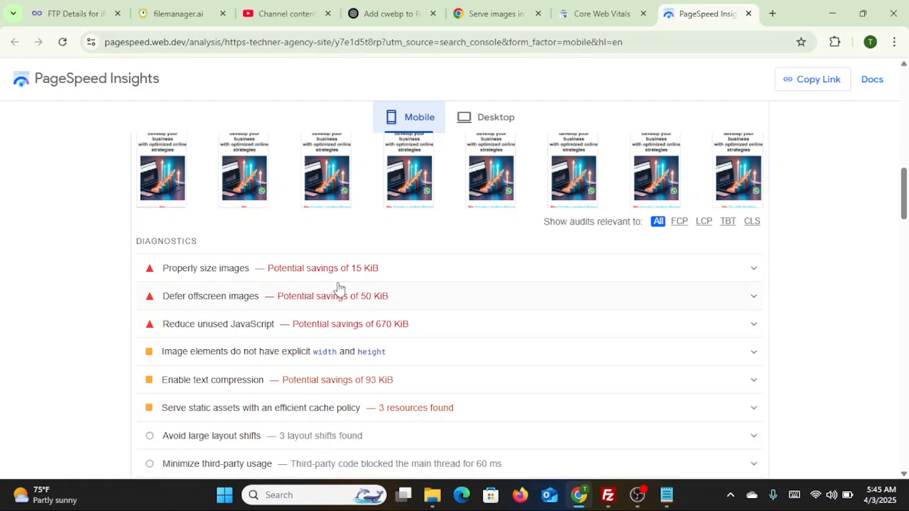
scroll(420, 284, down, 2)
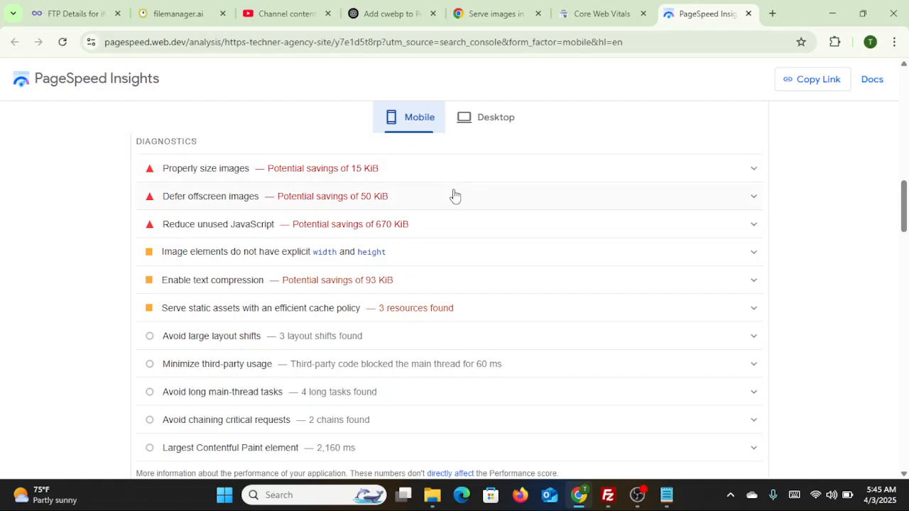
scroll(383, 208, up, 5)
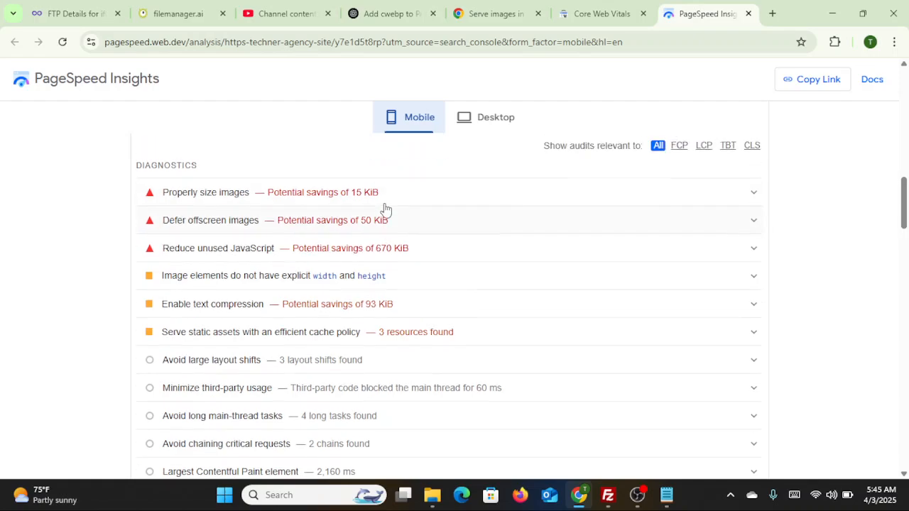
Search Google for "webp download page" in a new browser tab and open the "Downloading and Installing WebP" result.
click(495, 13)
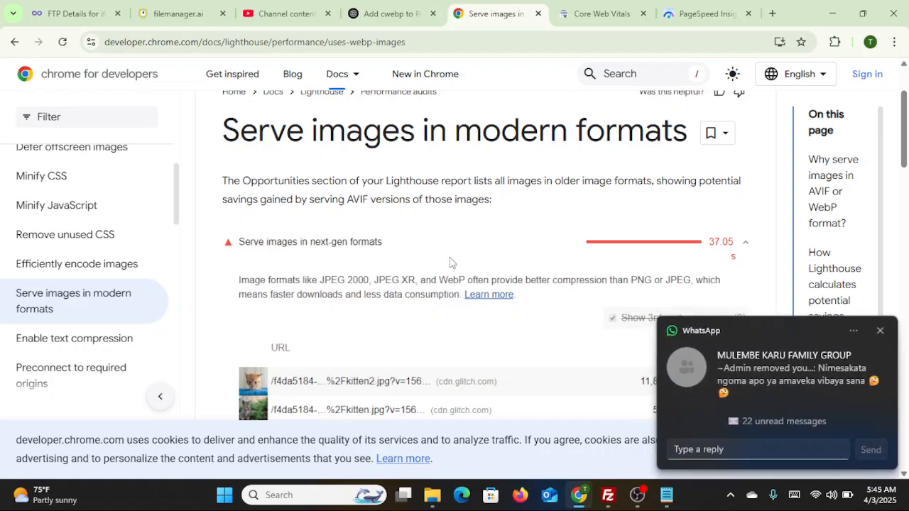
click(882, 332)
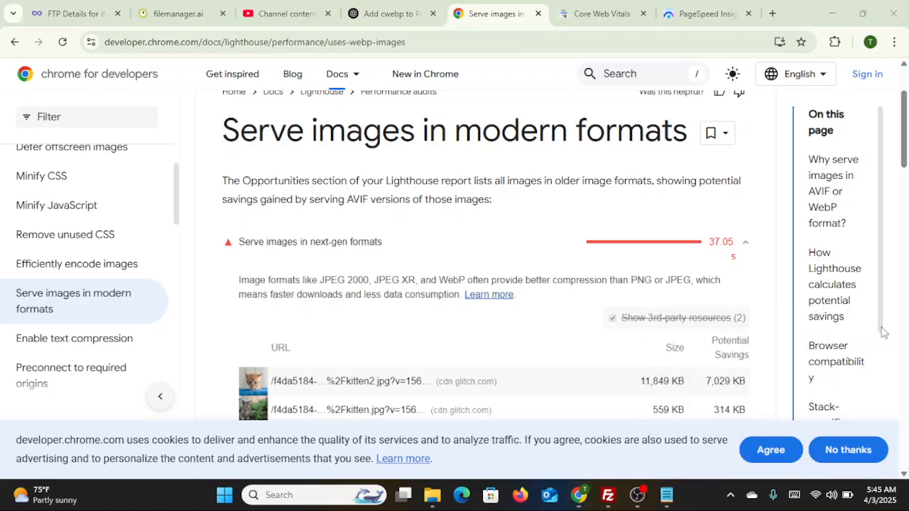
click(773, 14)
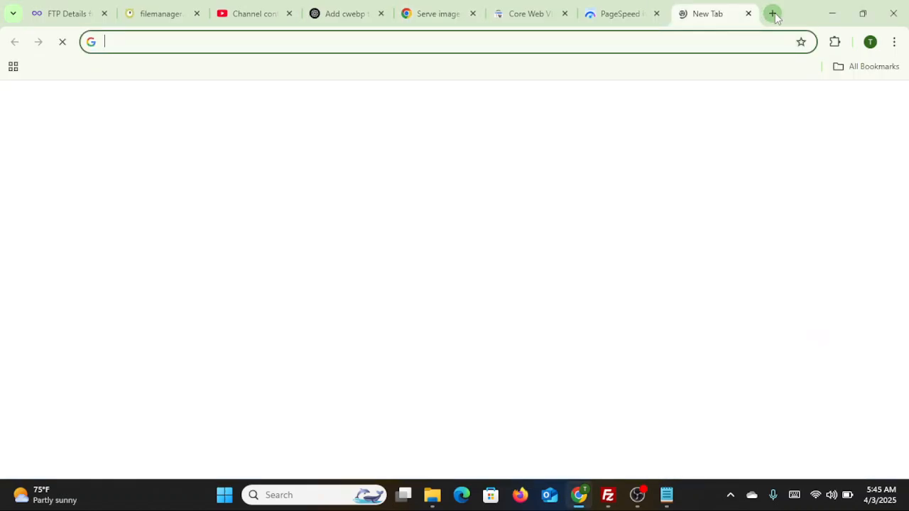
click(213, 40)
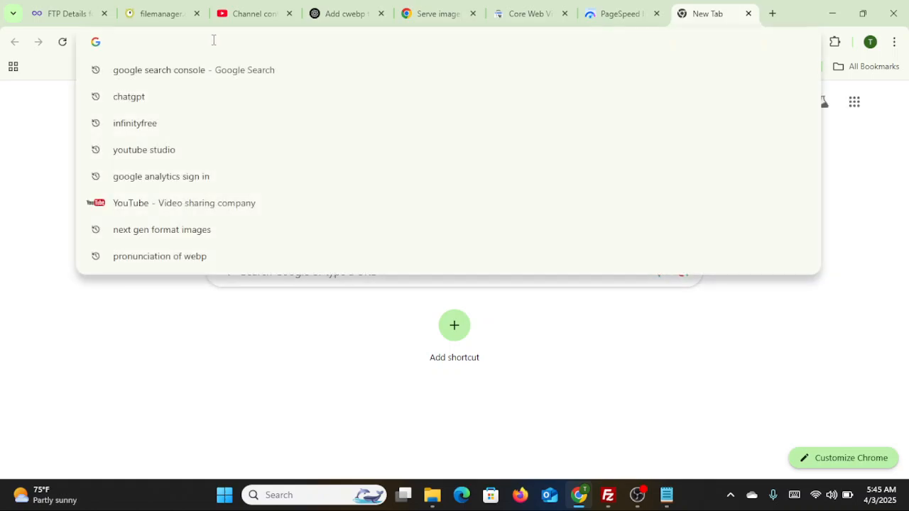
text(we)
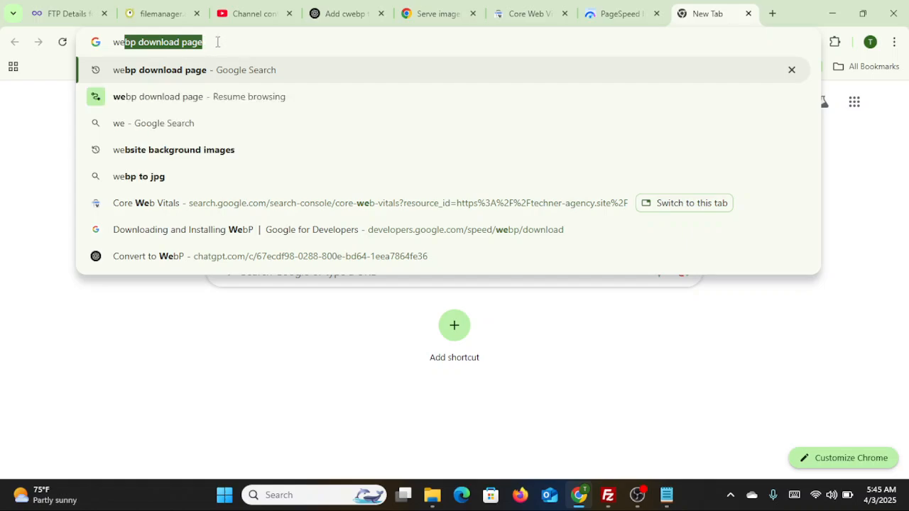
click(218, 42)
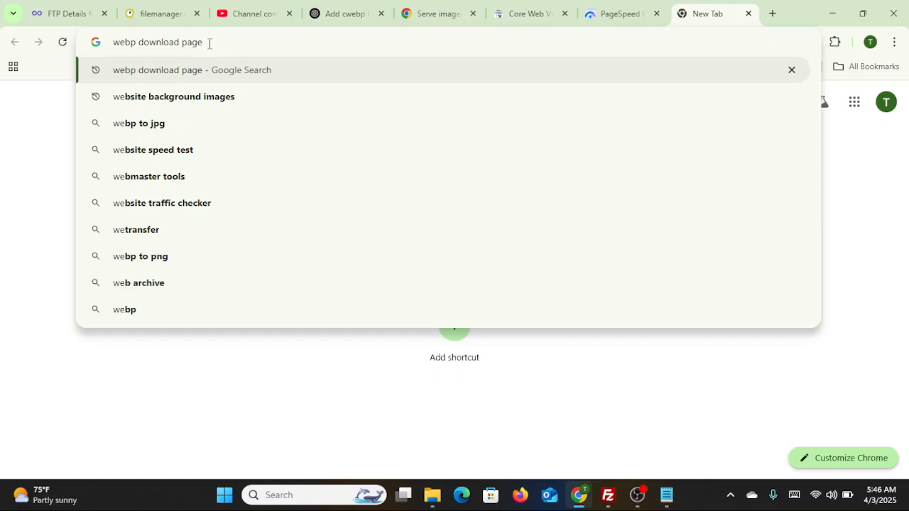
key(Return)
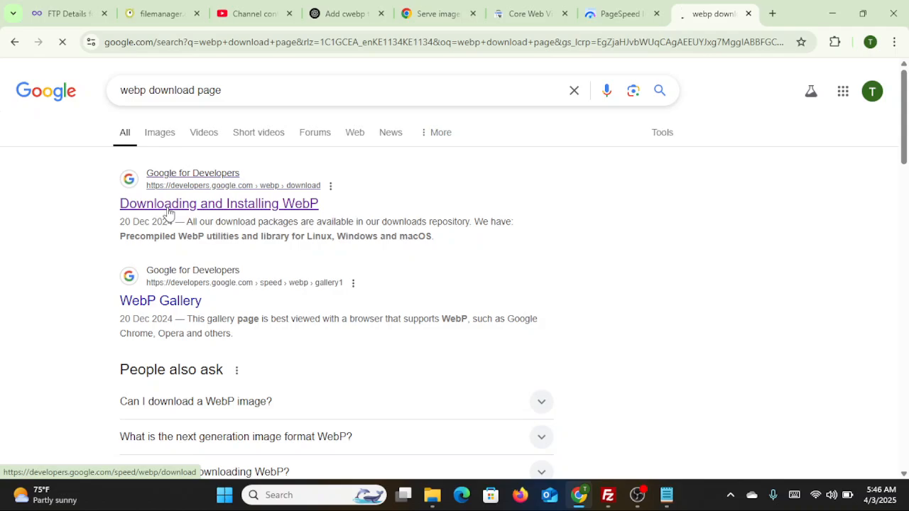
click(168, 211)
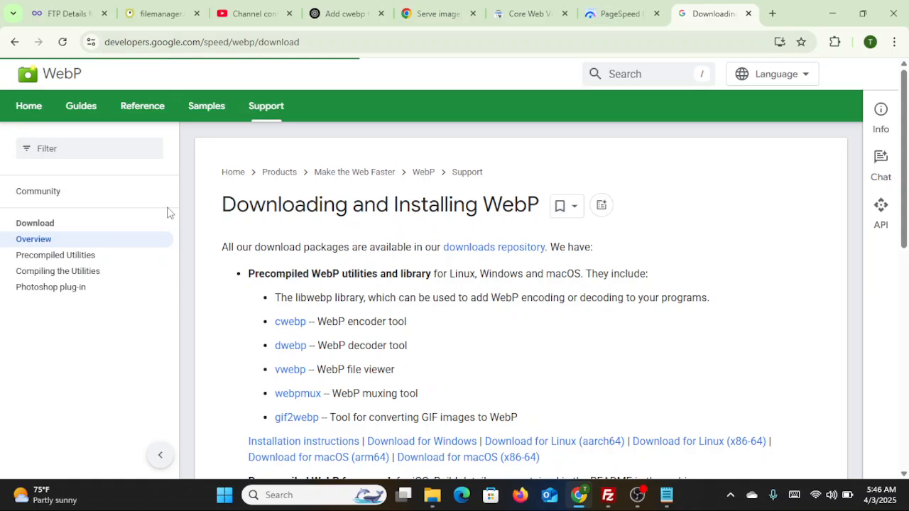
Download the precompiled WebP utilities for Windows and display the browser's recent download history.
scroll(345, 301, down, 2)
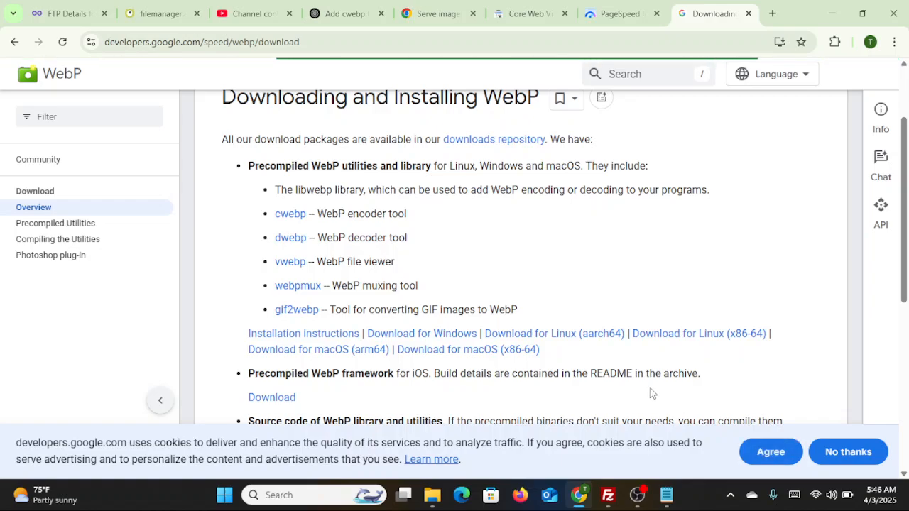
scroll(652, 393, down, 1)
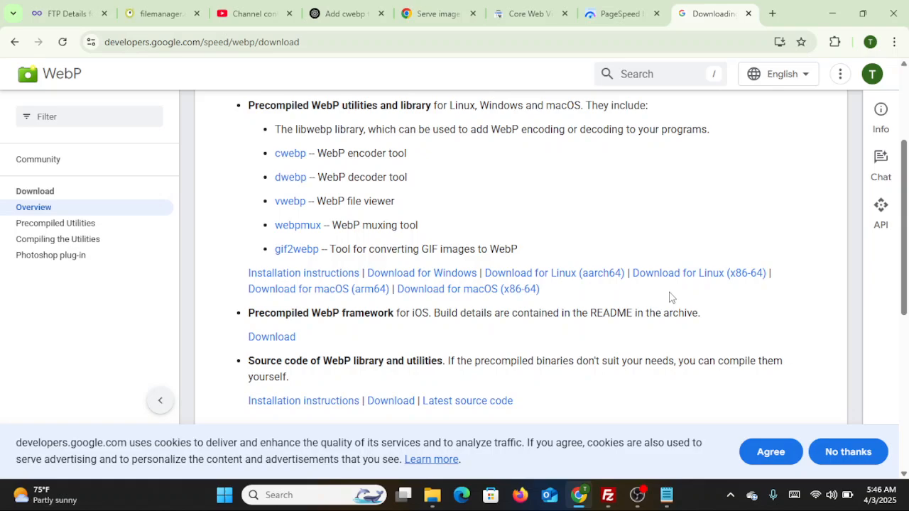
click(407, 280)
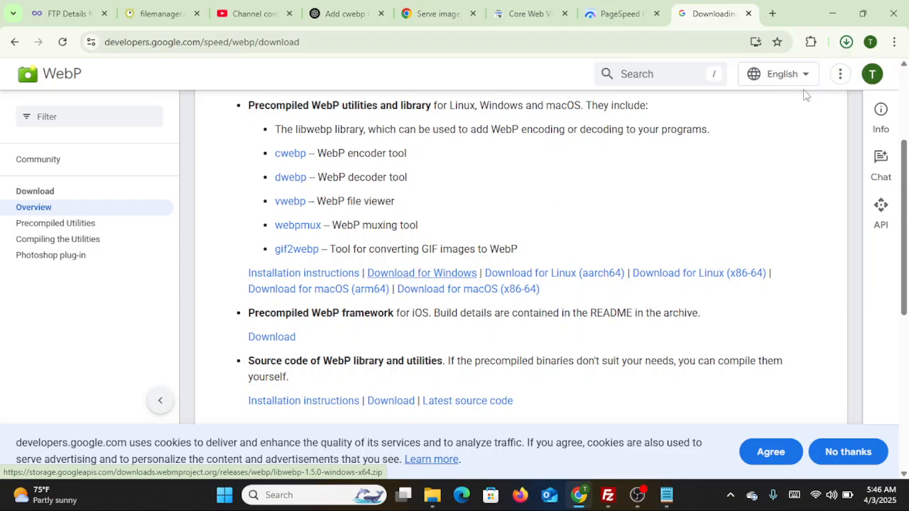
click(846, 43)
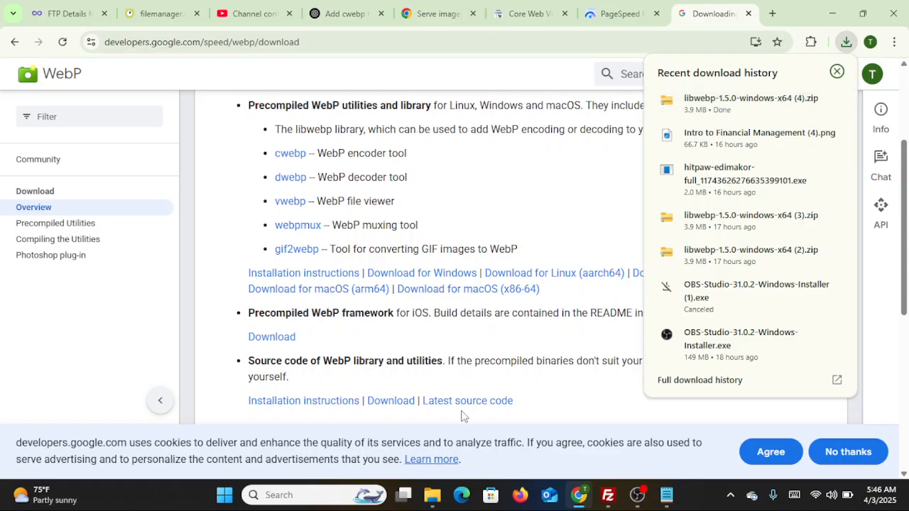
In File Explorer, extract the libwebp-1.5.0-windows-x64 (4) archive from Downloads to its default folder and open the inner libwebp-1.5.0-windows-x64 folder.
click(432, 498)
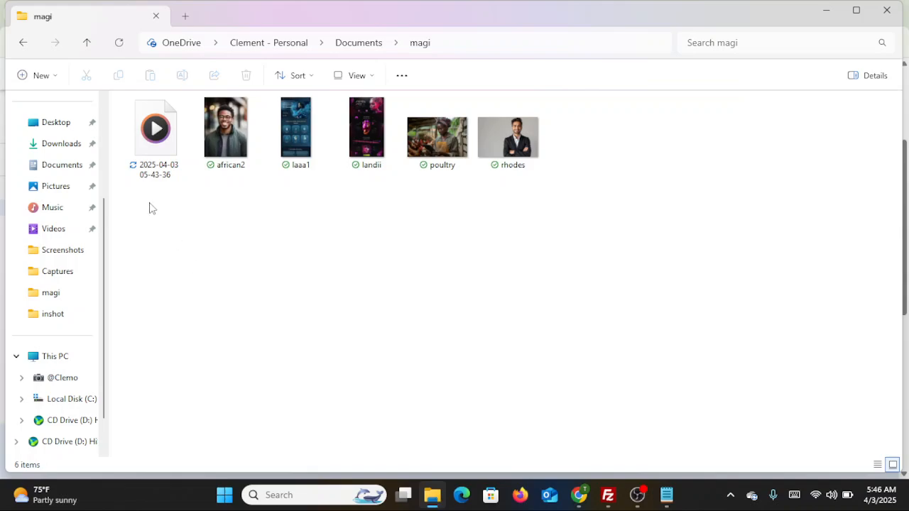
click(62, 149)
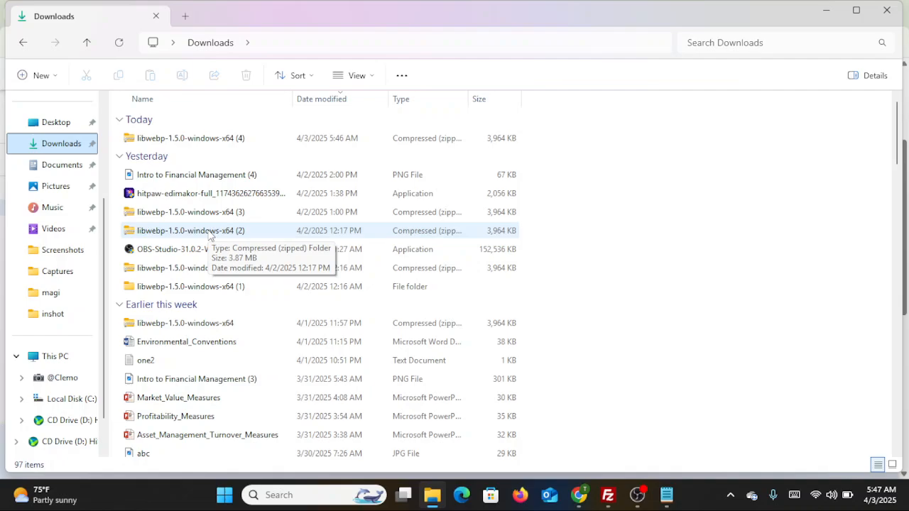
click(195, 140)
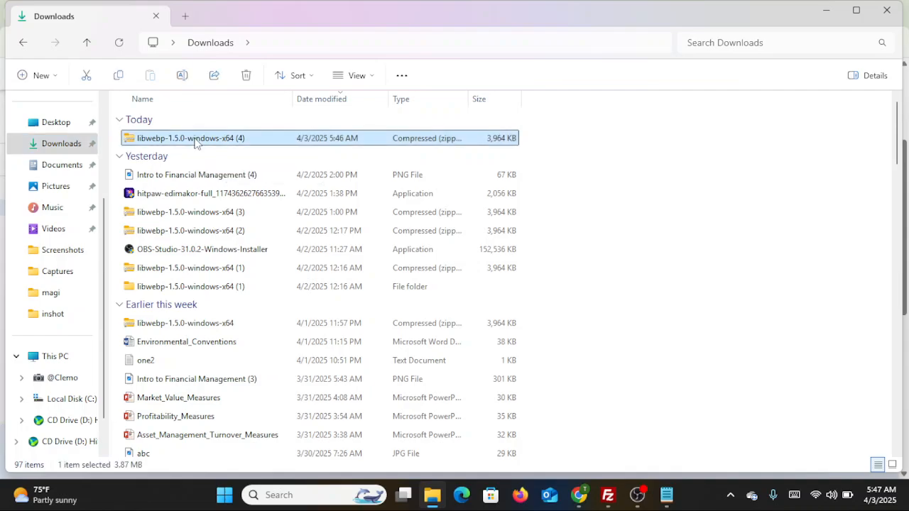
right_click(195, 139)
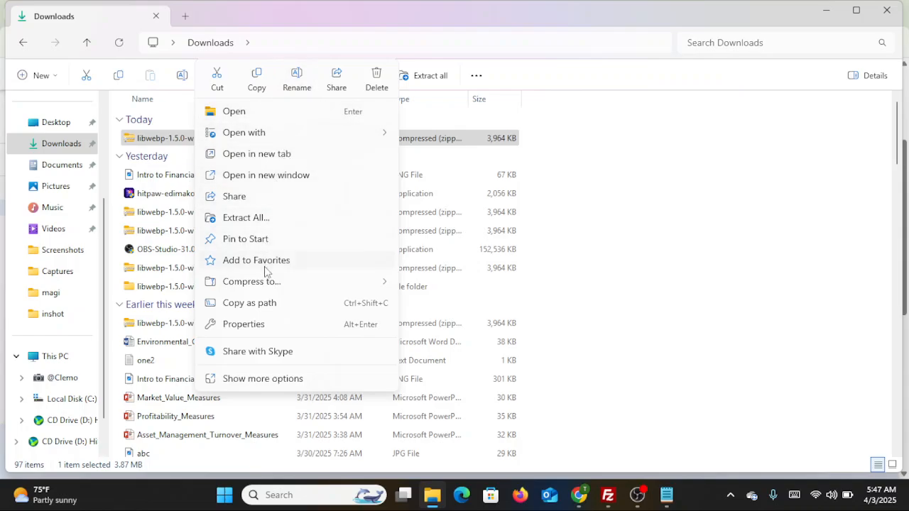
click(246, 221)
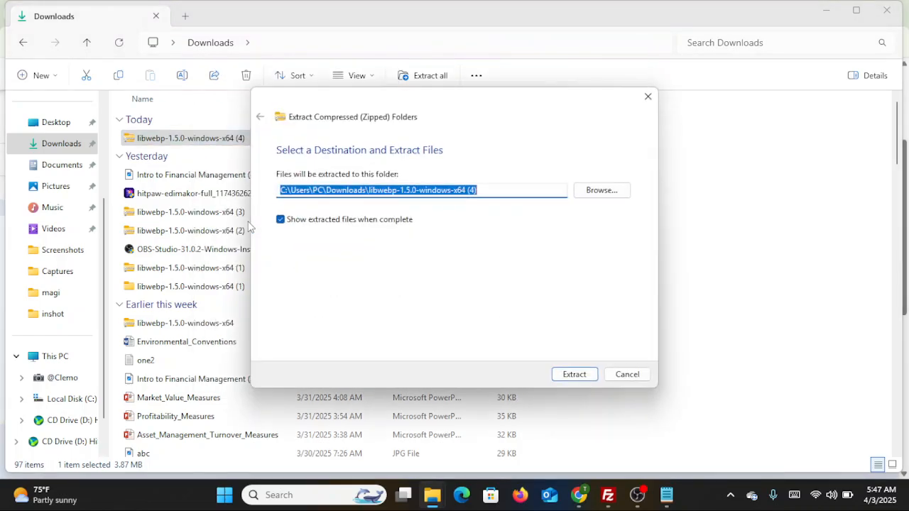
click(577, 374)
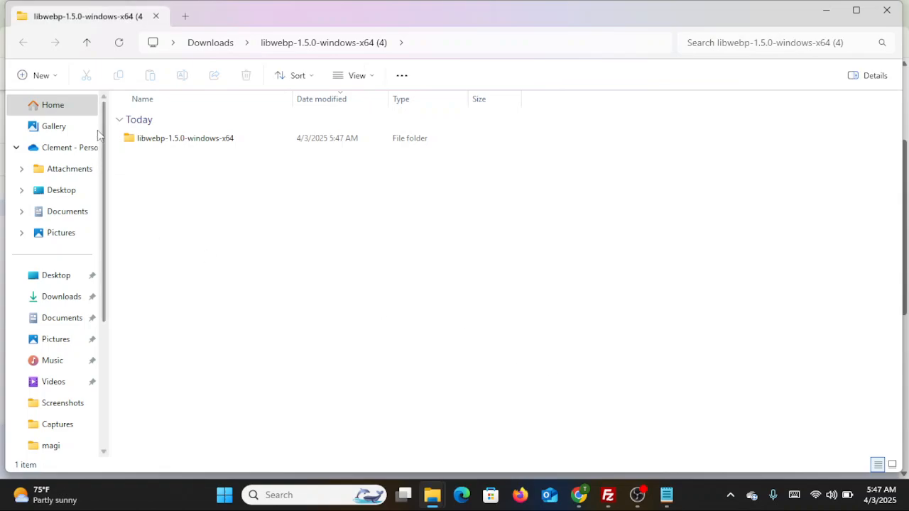
double_click(178, 141)
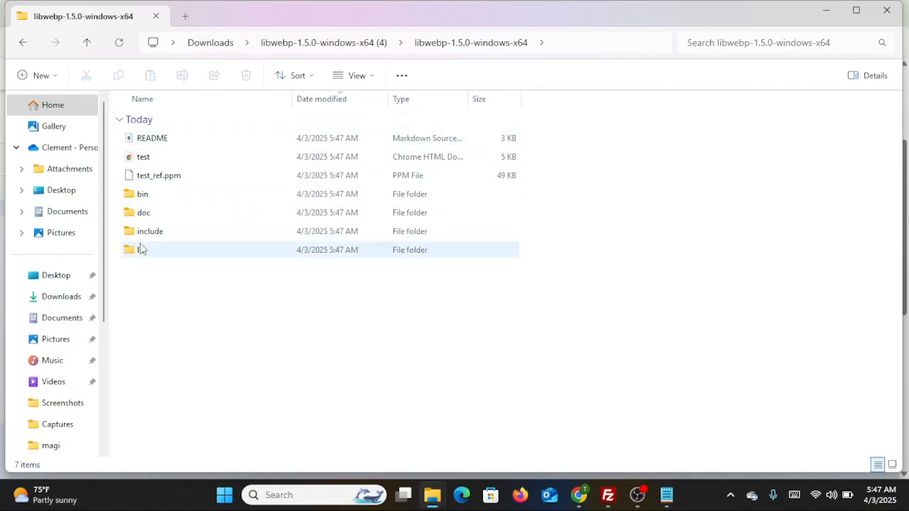
click(167, 201)
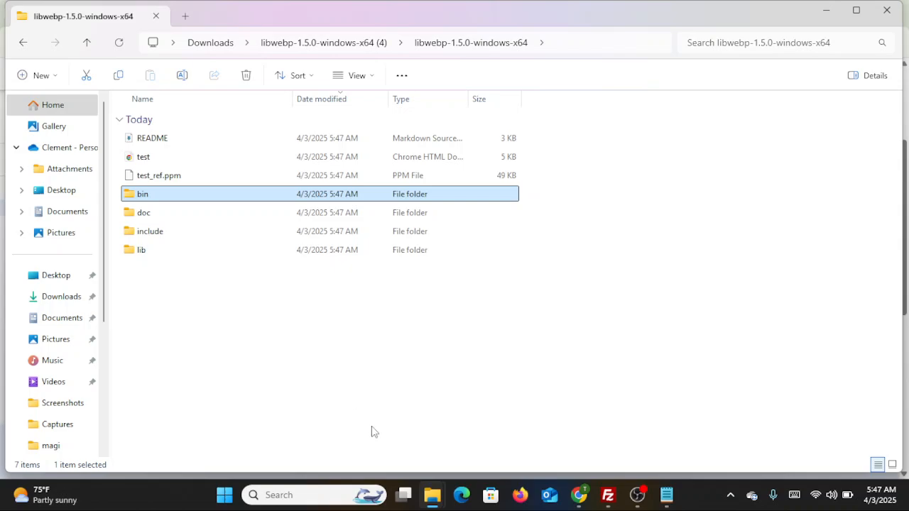
Switch to the untitled Notepad note containing the cwebp batch conversion command.
mouse_move(663, 497)
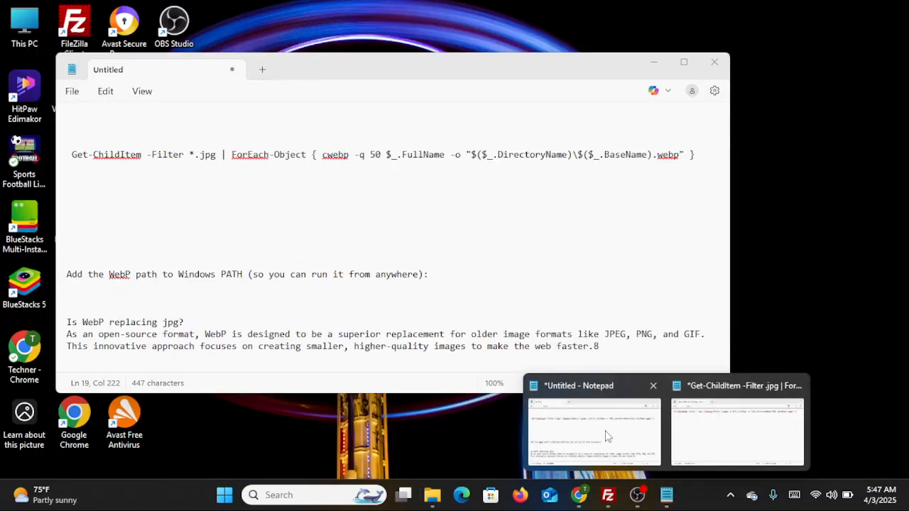
click(608, 434)
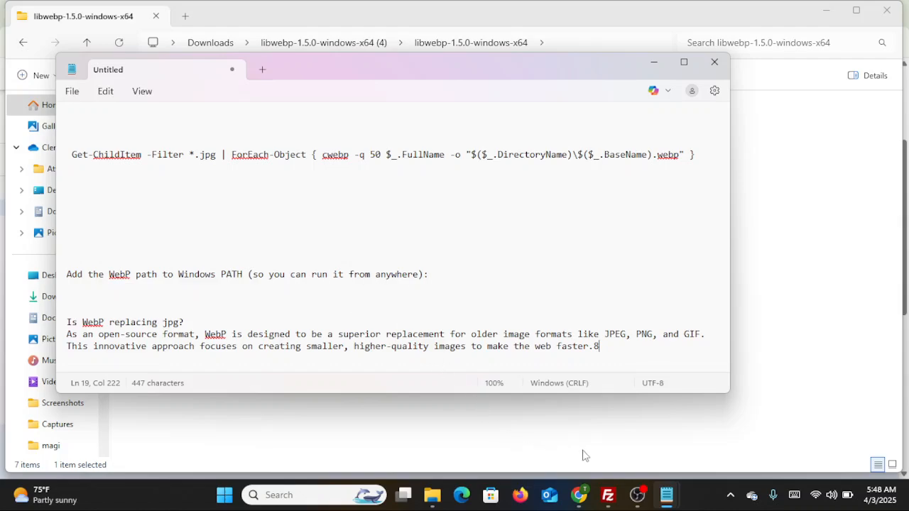
mouse_move(560, 499)
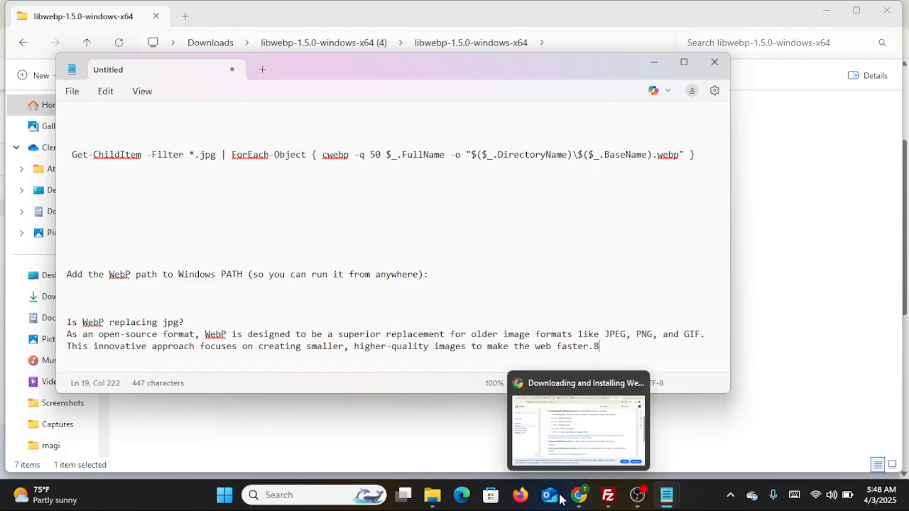
Return to the extracted libwebp-1.5.0-windows-x64 folder in File Explorer and open its bin folder.
click(432, 495)
click(415, 451)
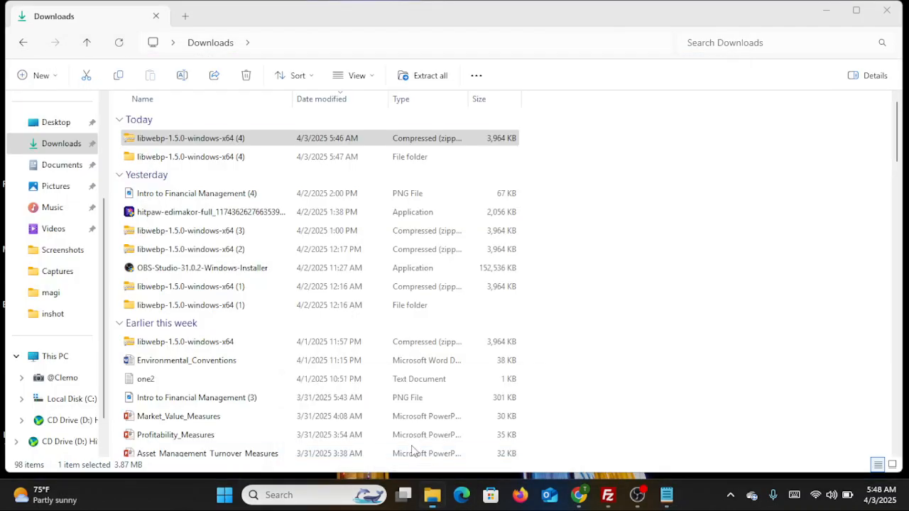
click(432, 494)
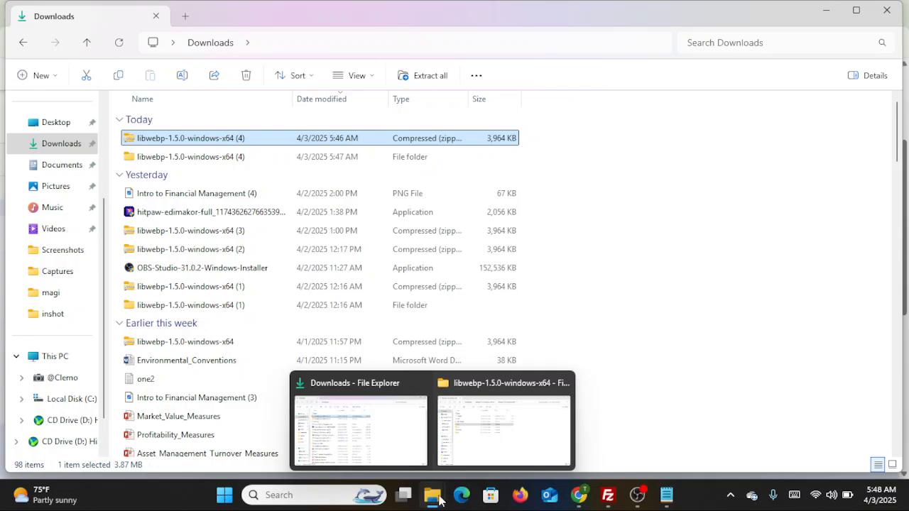
click(495, 458)
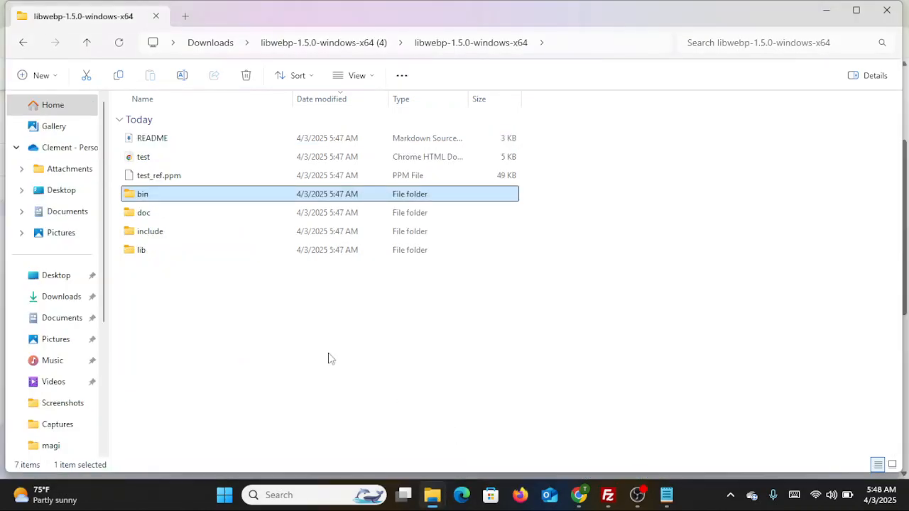
double_click(184, 200)
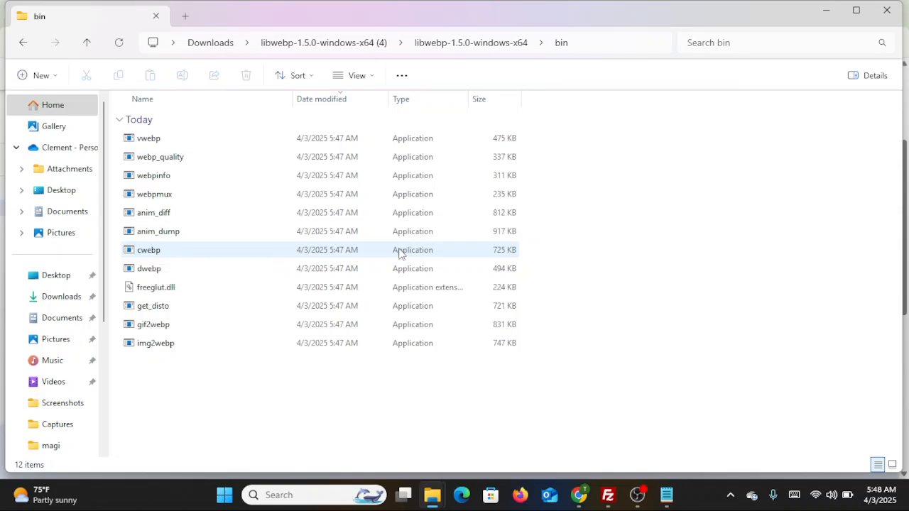
Copy the full path of the cwebp application in the bin folder.
click(341, 254)
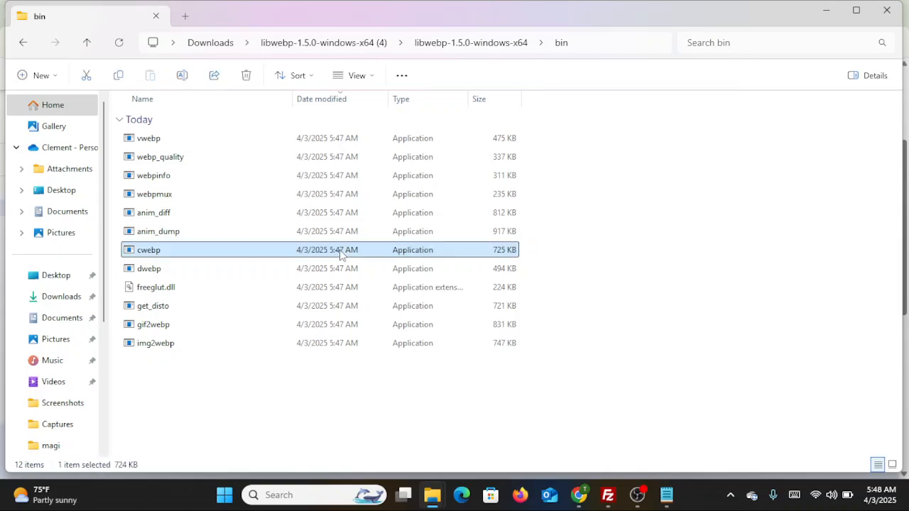
right_click(341, 255)
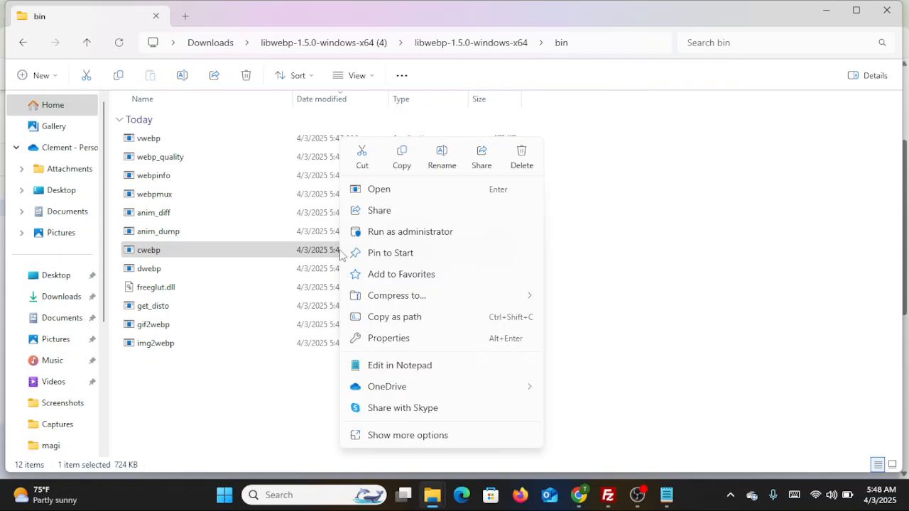
click(376, 317)
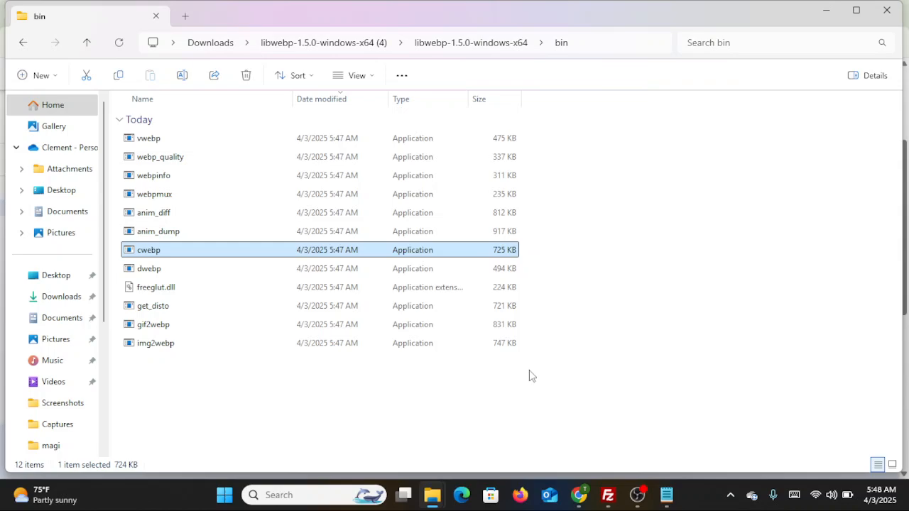
Search Windows for the System settings and open the environment variables through the advanced system settings.
click(297, 497)
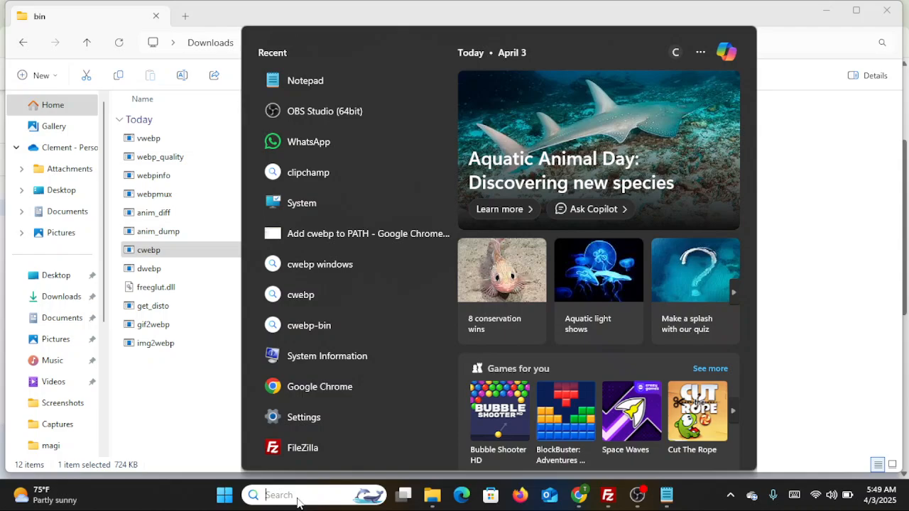
text(sy)
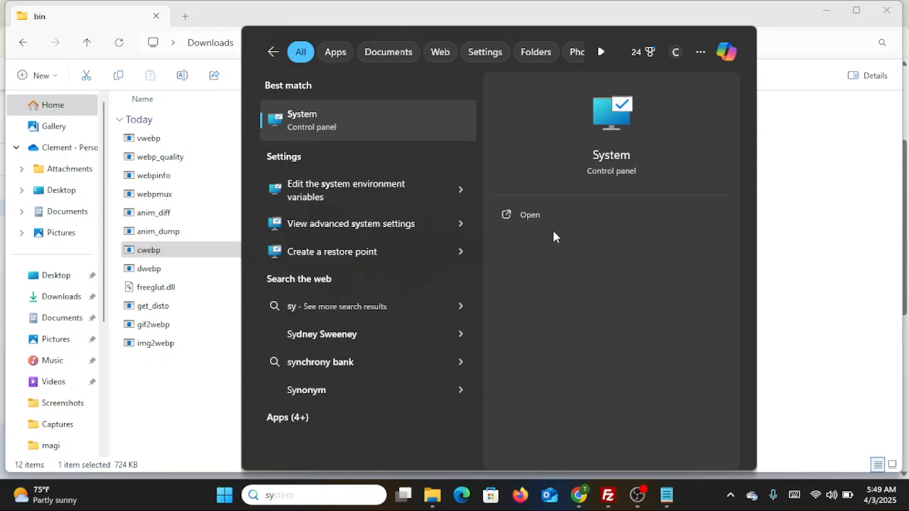
key(Escape)
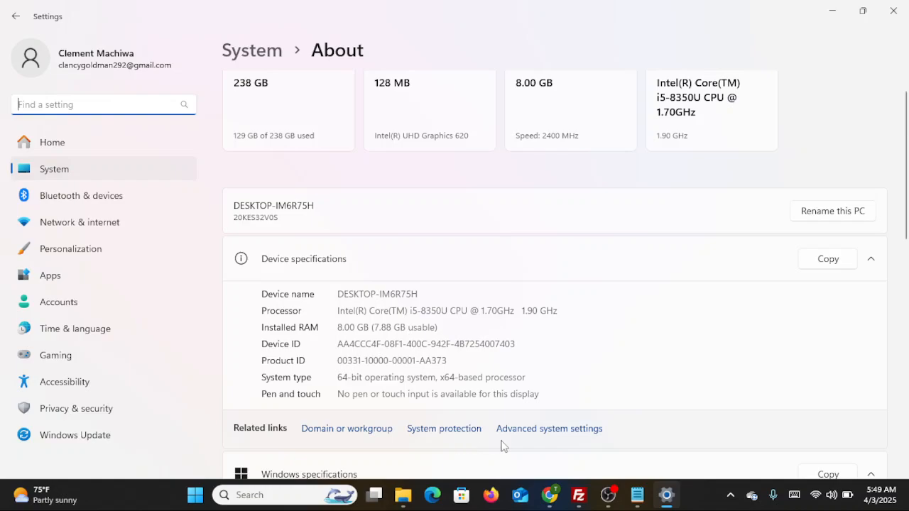
click(543, 431)
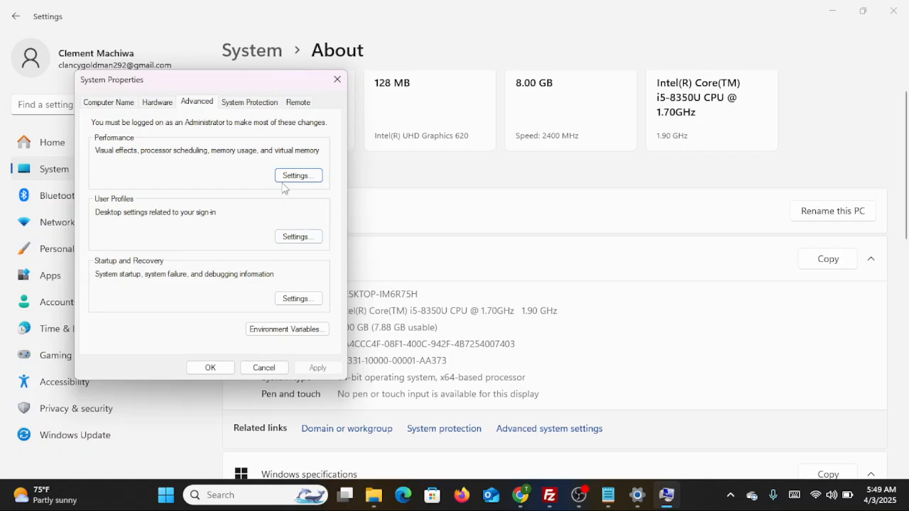
click(287, 333)
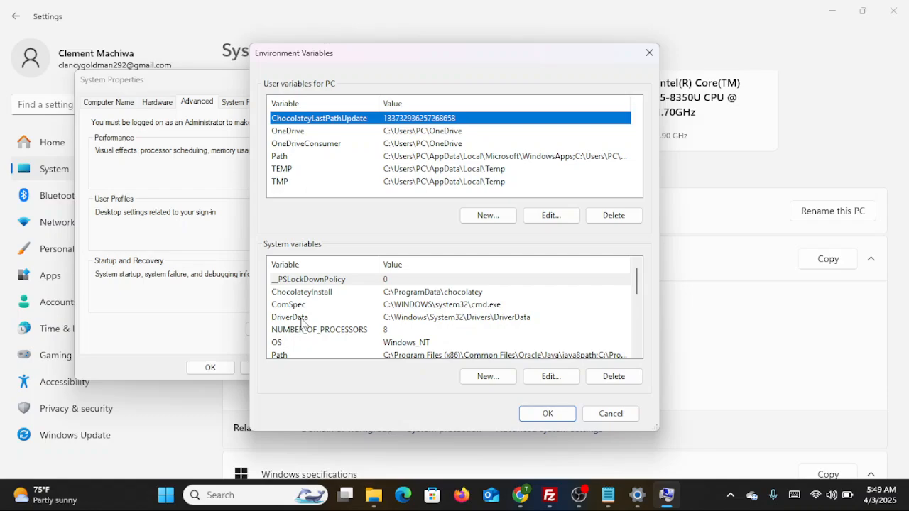
scroll(303, 323, down, 2)
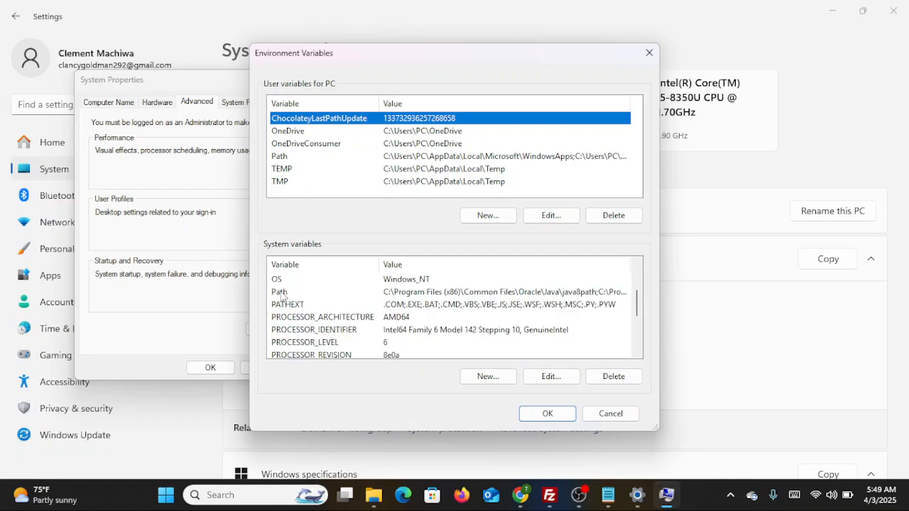
click(281, 293)
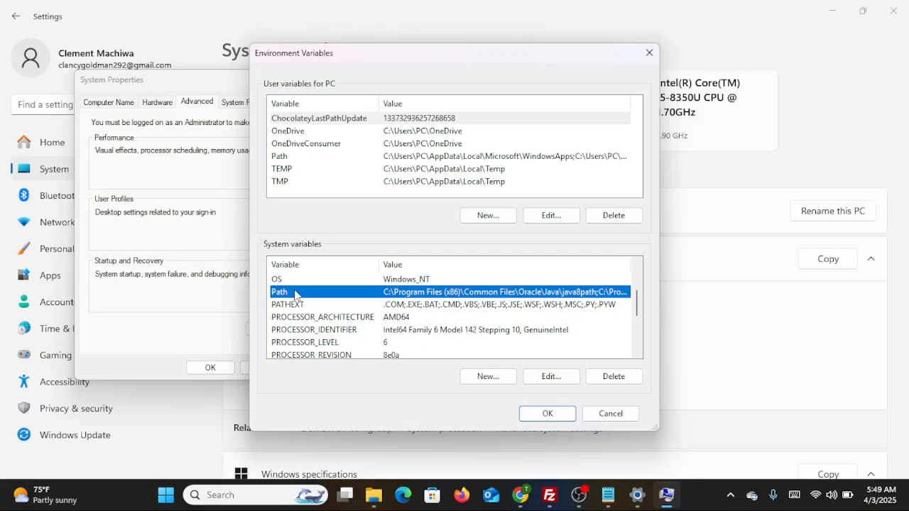
click(544, 381)
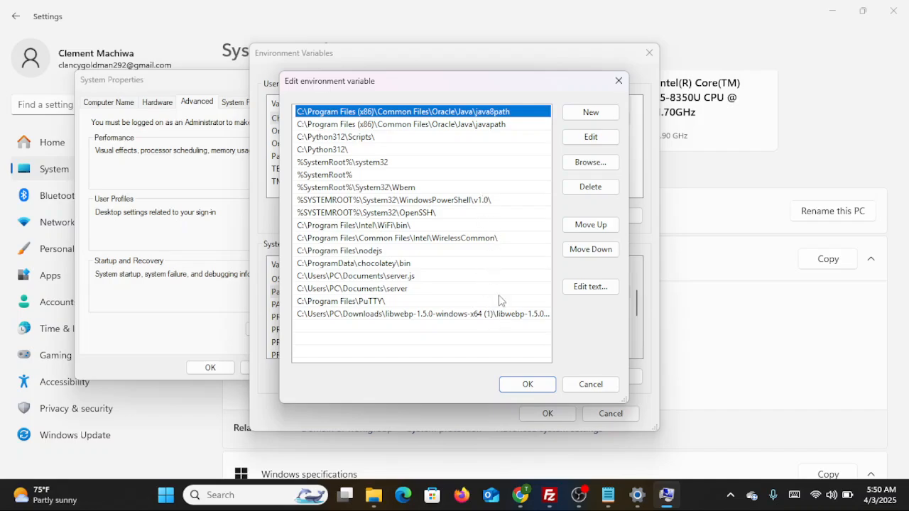
click(591, 112)
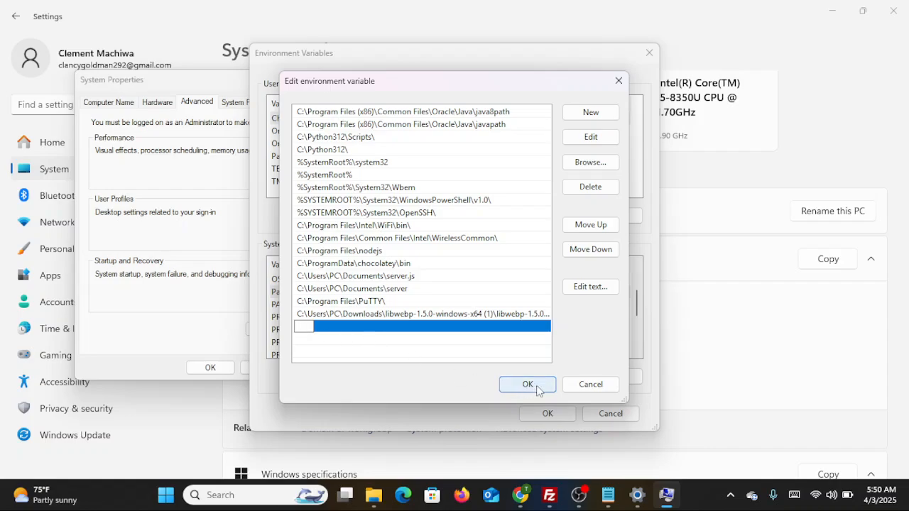
click(583, 389)
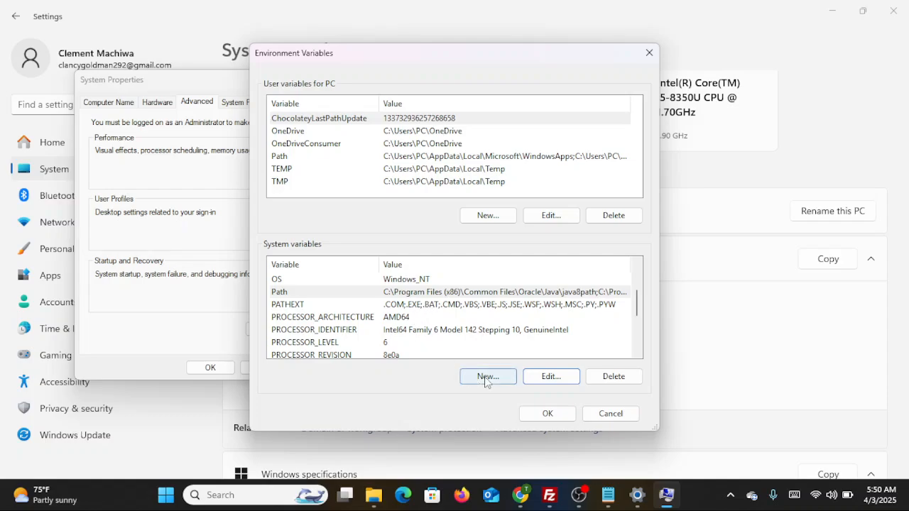
Check the libwebp-1.5.0-windows-x64 (1) entry in the system Path variable, accepting and closing all the system dialogs.
click(339, 297)
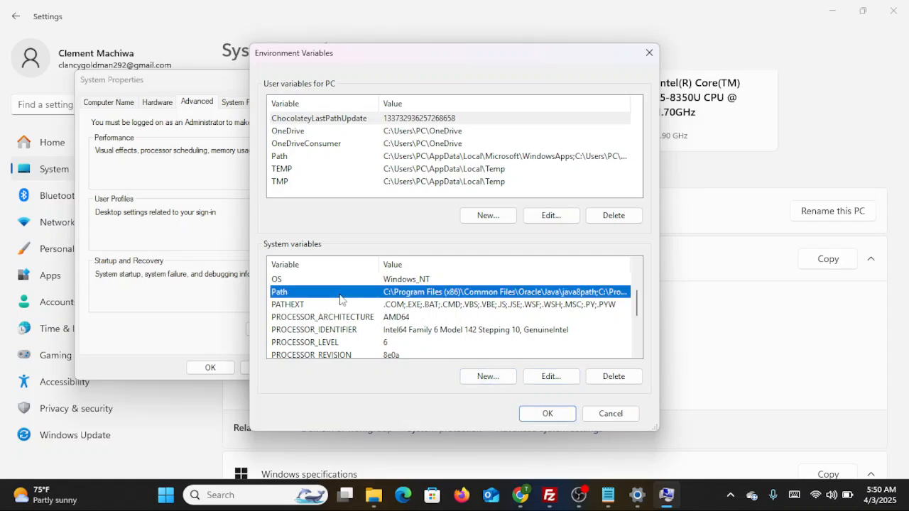
click(548, 377)
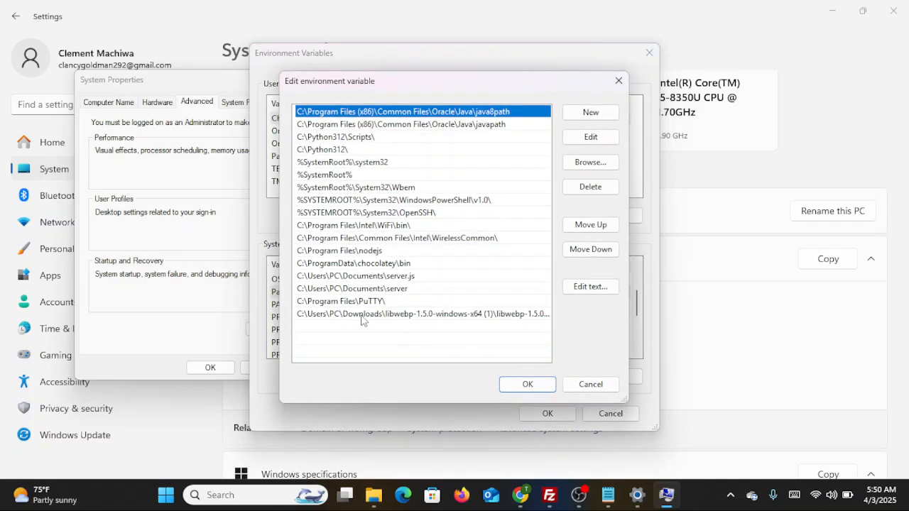
click(382, 316)
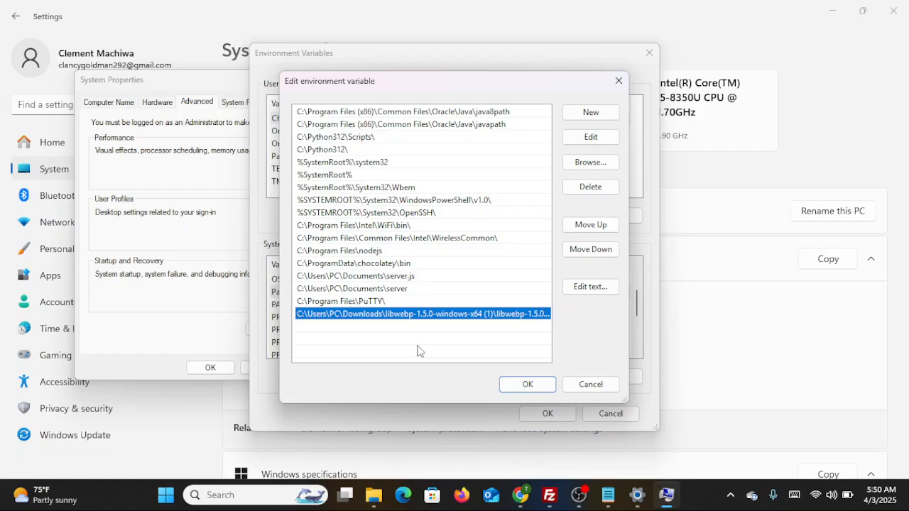
click(438, 335)
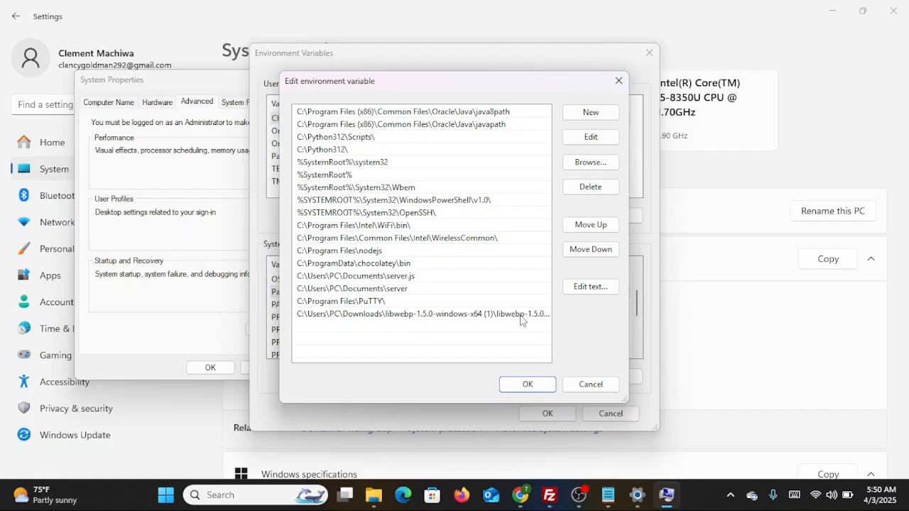
click(527, 384)
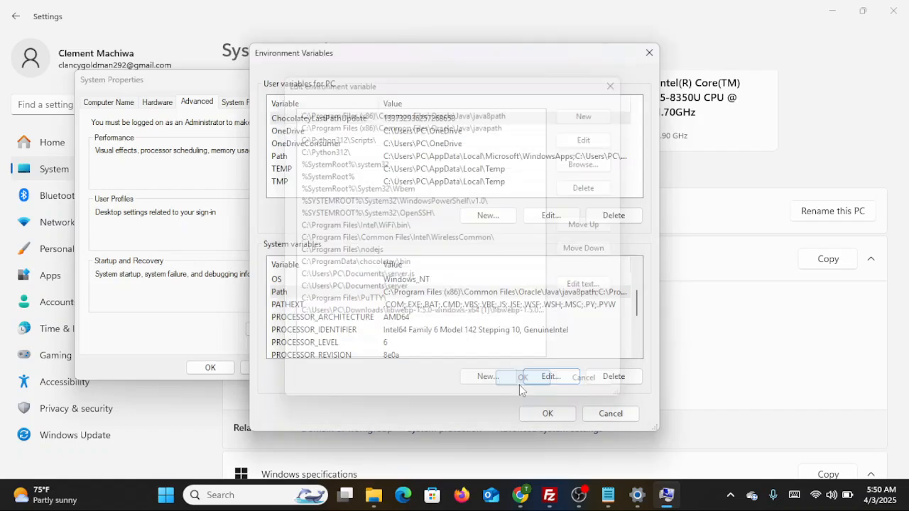
click(544, 415)
click(199, 370)
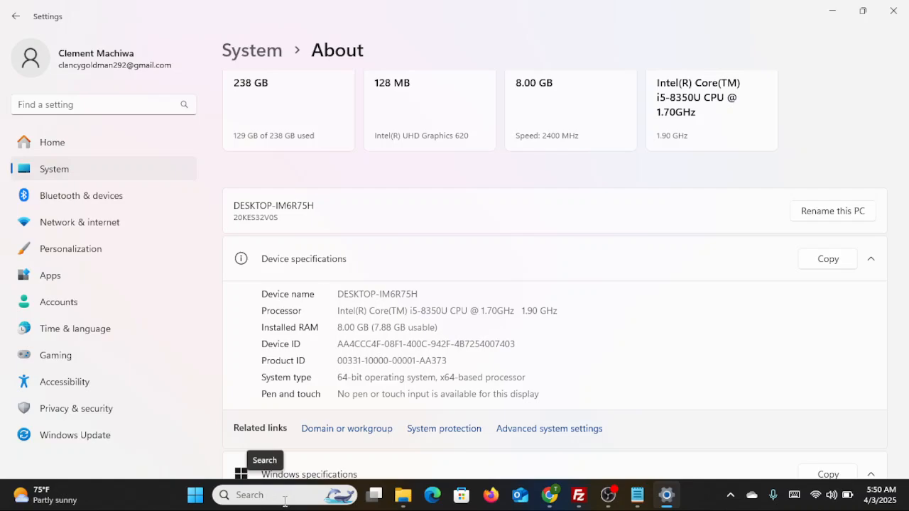
Switch to the Downloads window in File Explorer and open the magi folder containing the images.
right_click(404, 505)
mouse_move(404, 500)
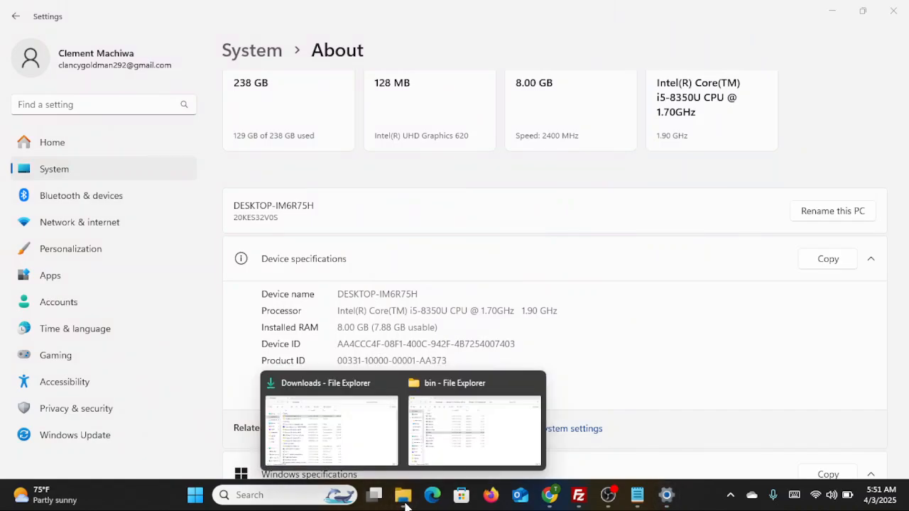
click(349, 438)
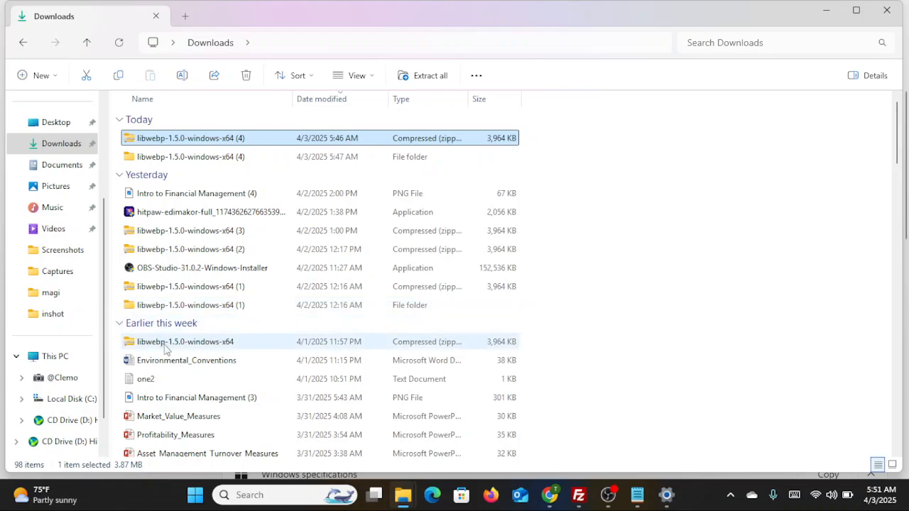
scroll(164, 349, down, 2)
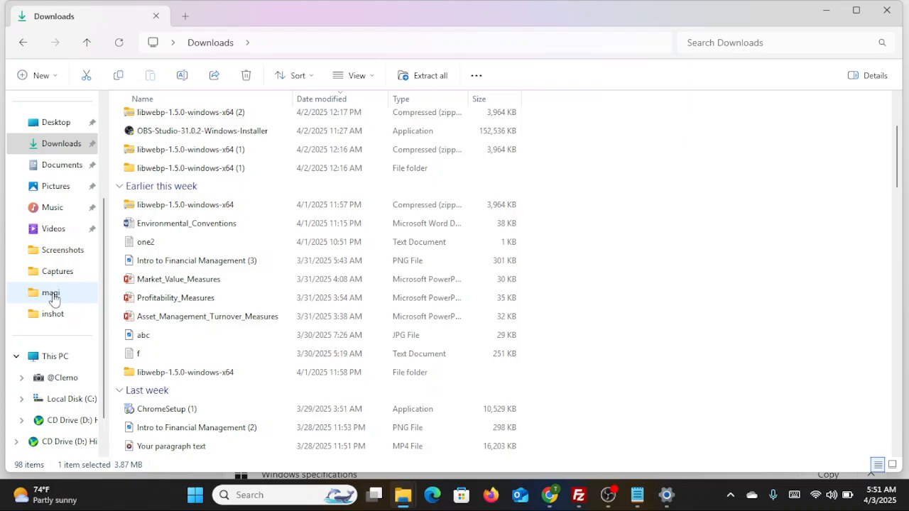
click(52, 294)
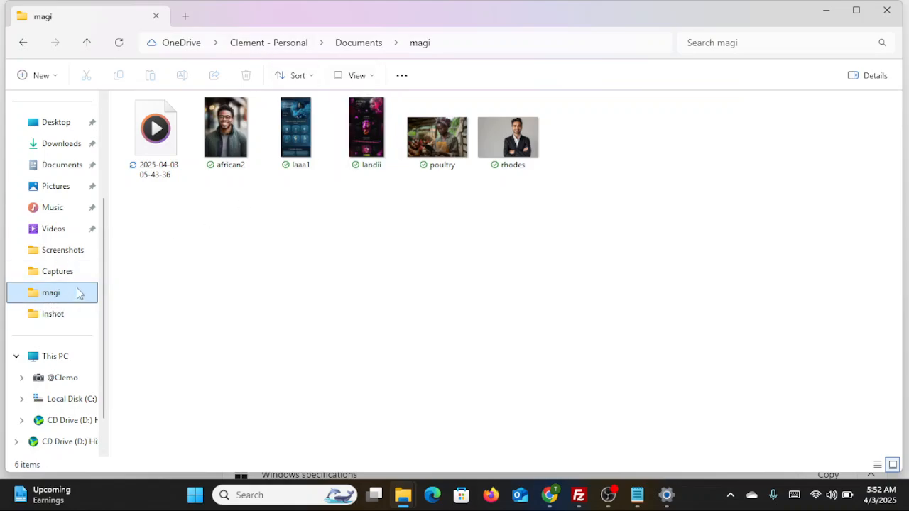
click(149, 144)
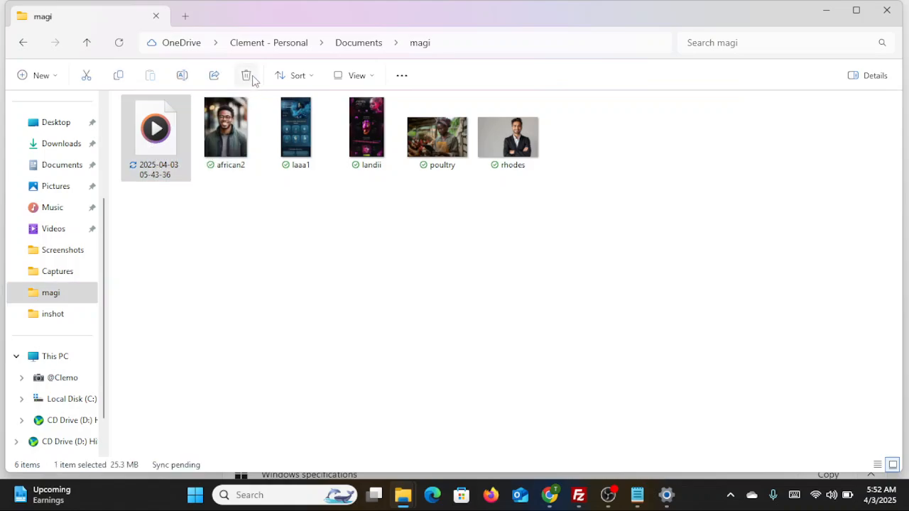
click(249, 76)
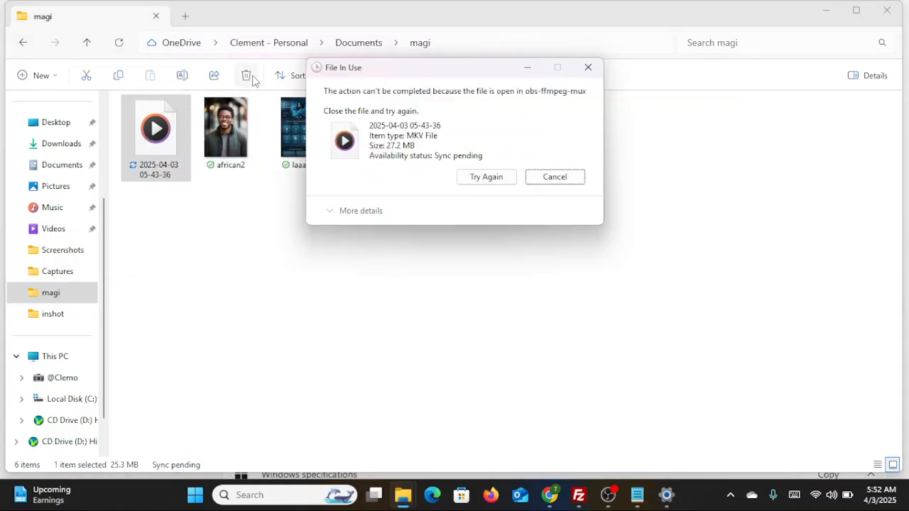
click(544, 178)
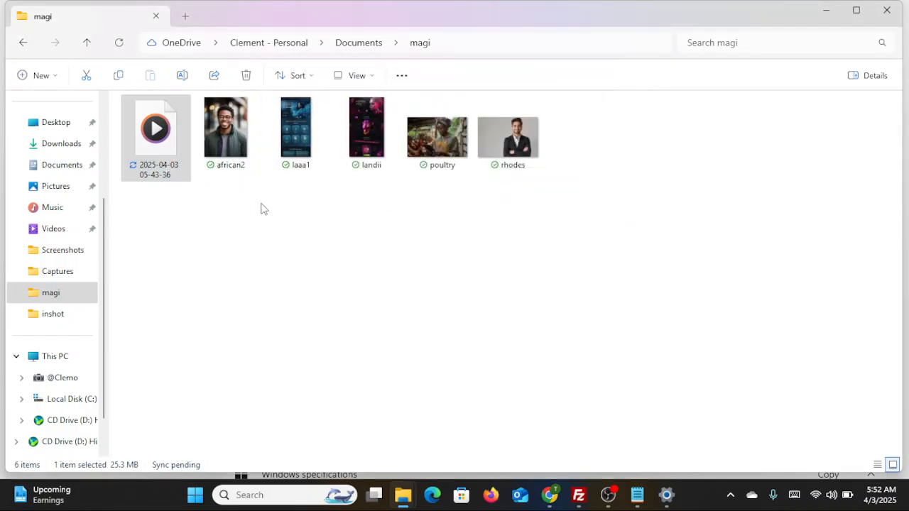
right_click(159, 166)
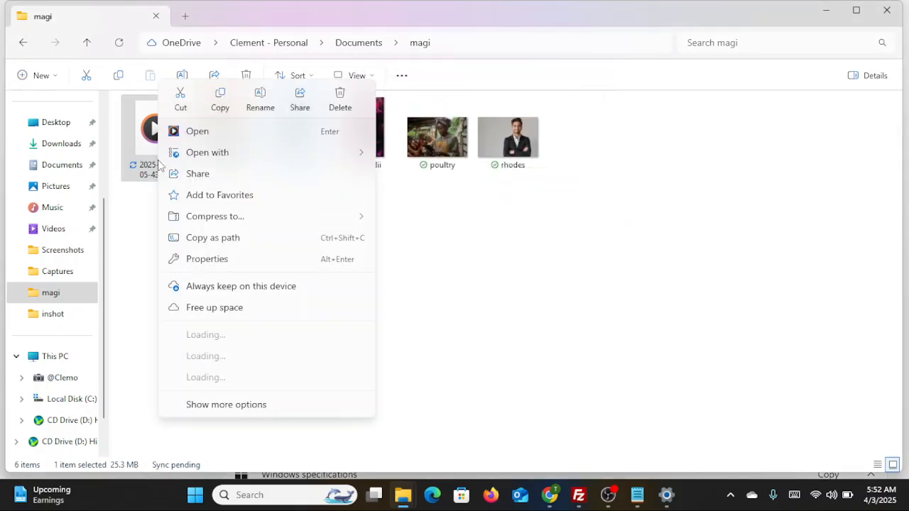
click(340, 100)
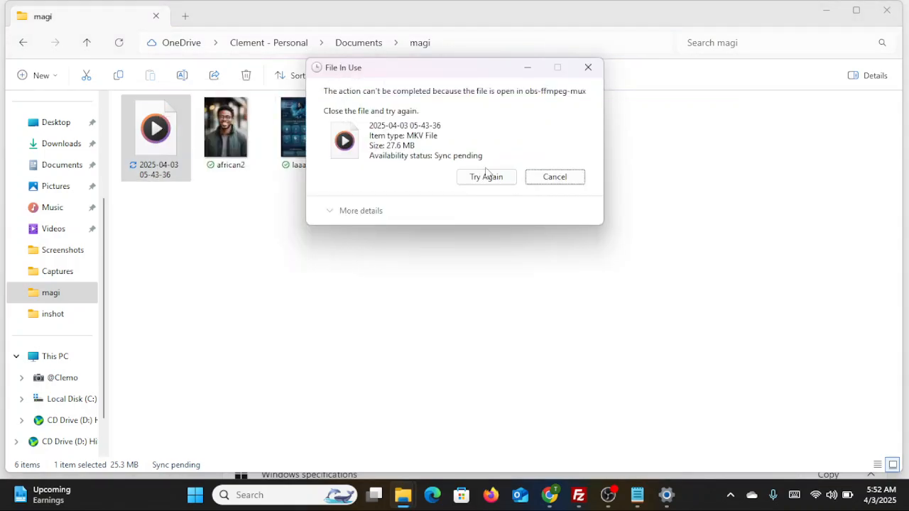
click(544, 178)
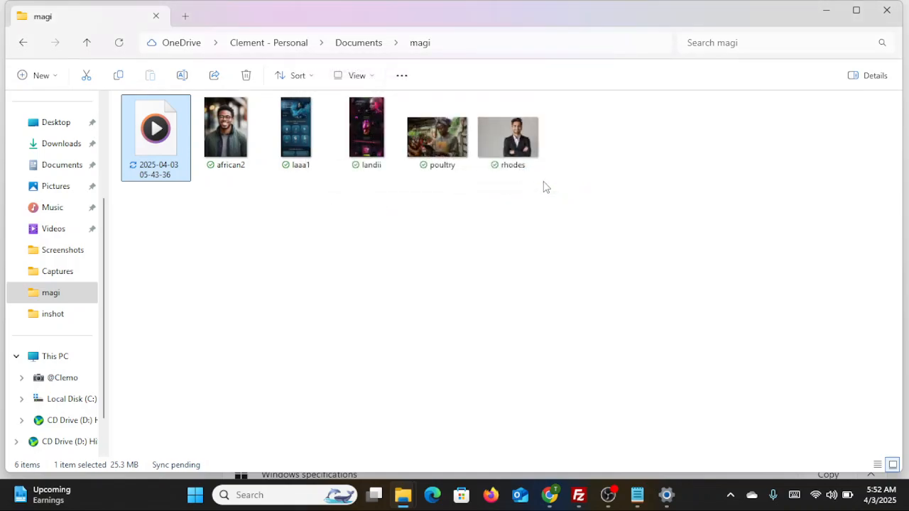
click(162, 204)
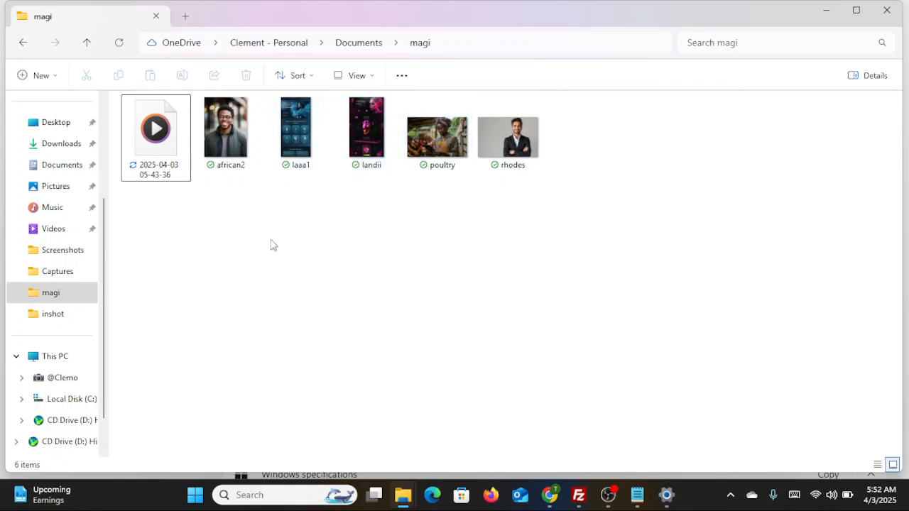
Open a terminal in the magi folder.
click(57, 300)
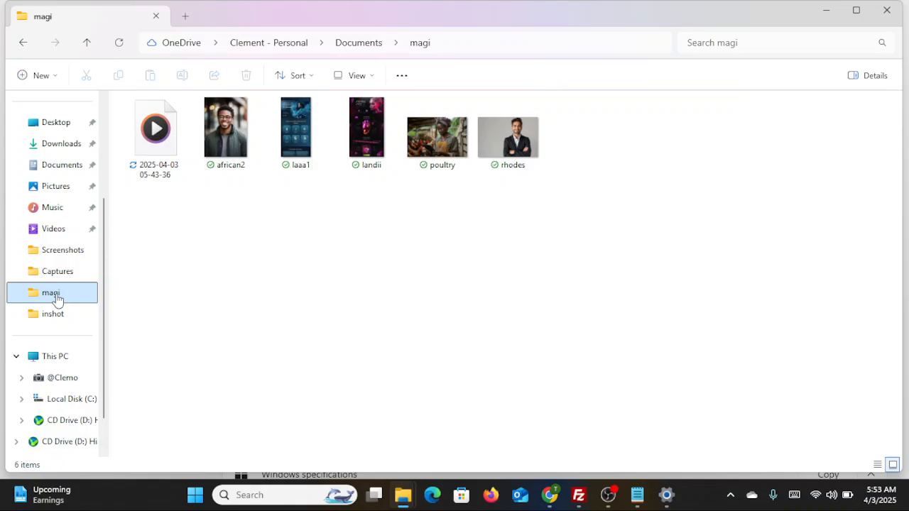
right_click(58, 299)
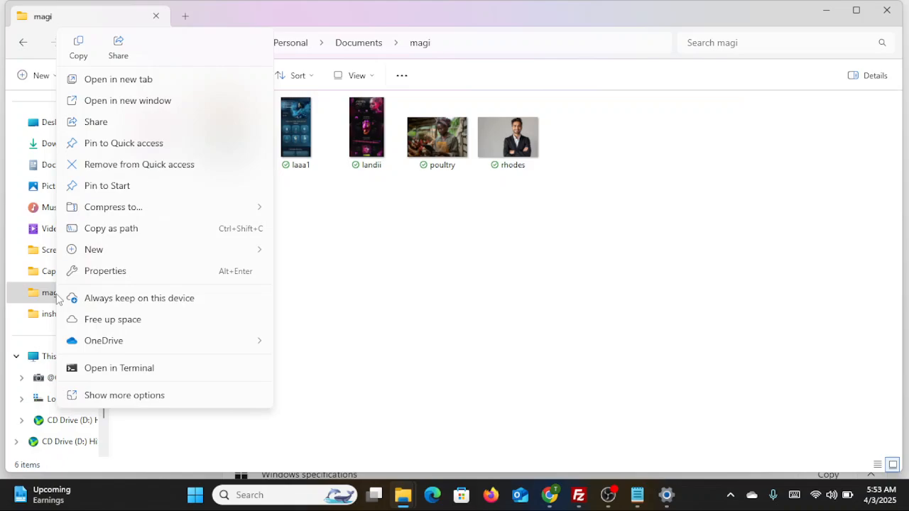
click(104, 367)
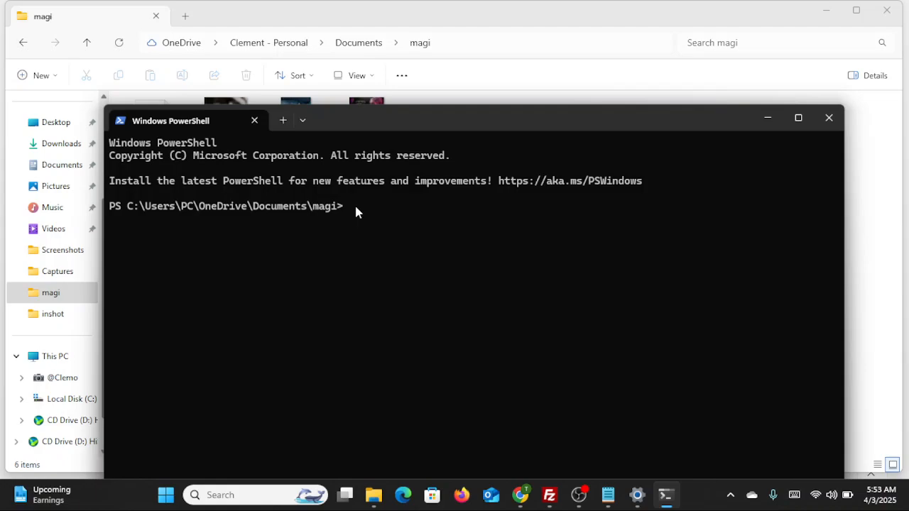
Switch to the untitled Notepad note holding the Get-ChildItem command that converts JPG files with cwebp.
mouse_move(374, 495)
mouse_move(608, 495)
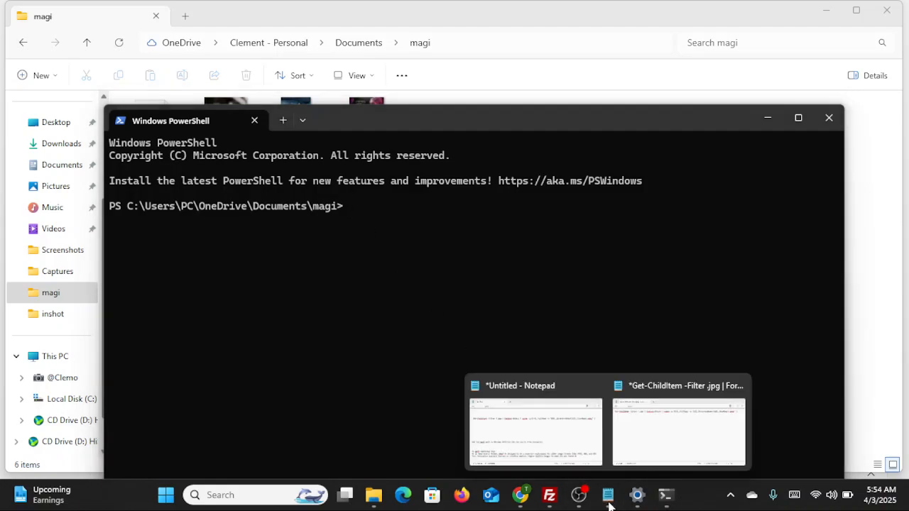
click(559, 434)
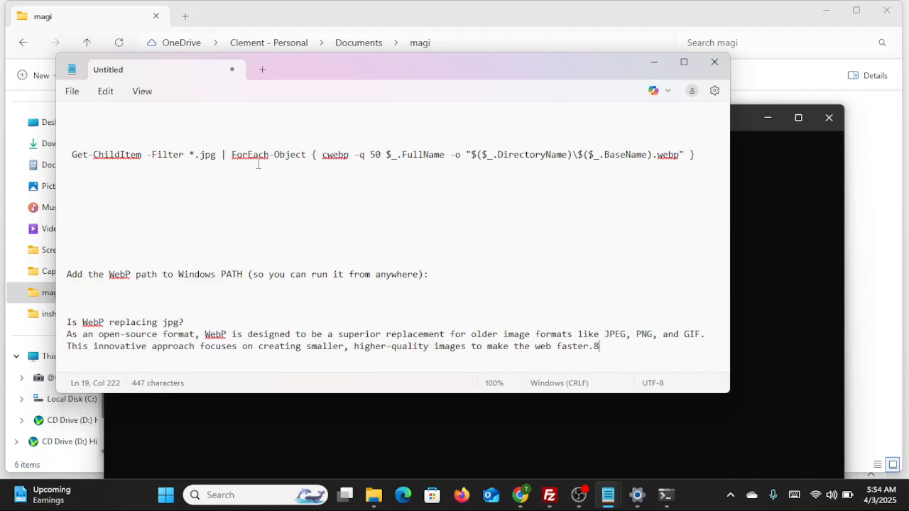
Copy the Get-ChildItem cwebp command with quality 50 from the note and run it in the magi folder's PowerShell window.
click(73, 154)
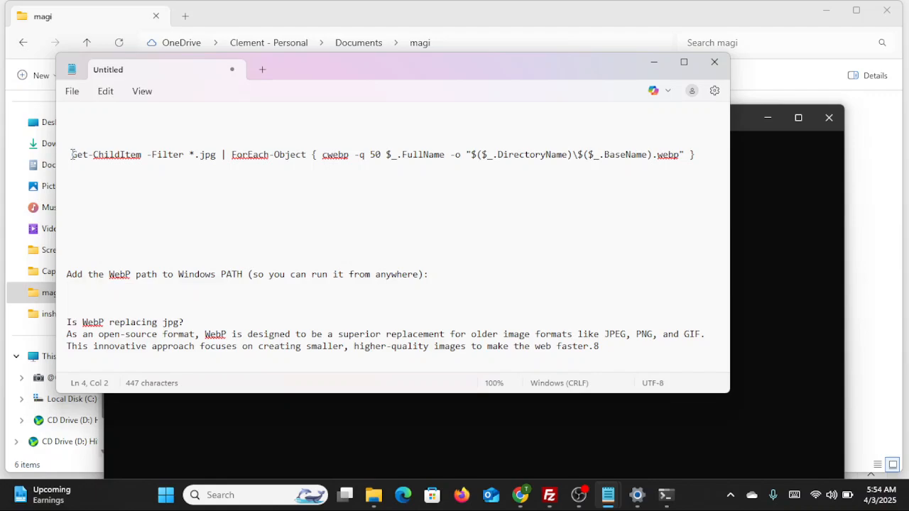
drag(71, 154, 696, 154)
key(ctrl+c)
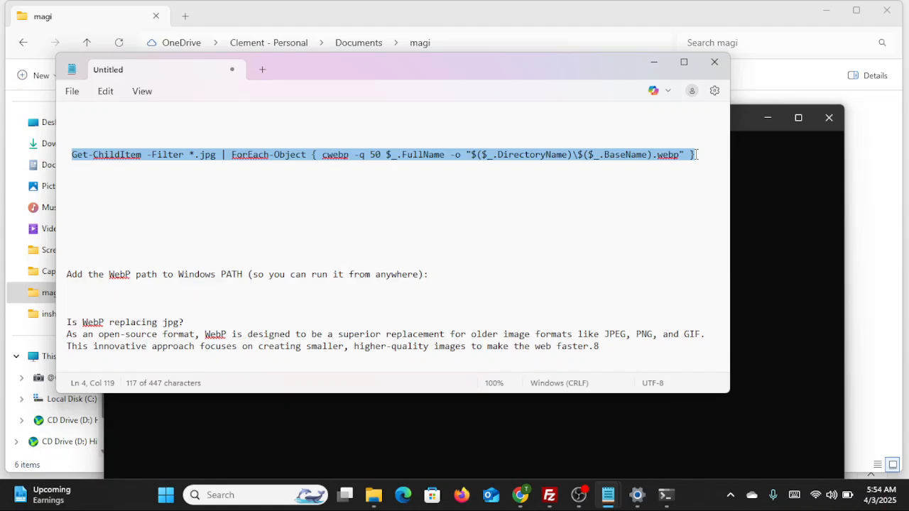
click(664, 501)
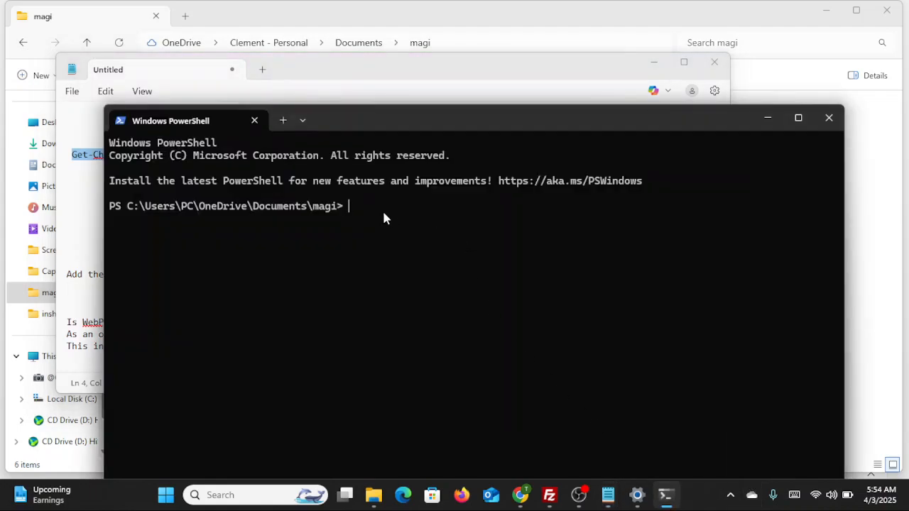
key(ctrl+v)
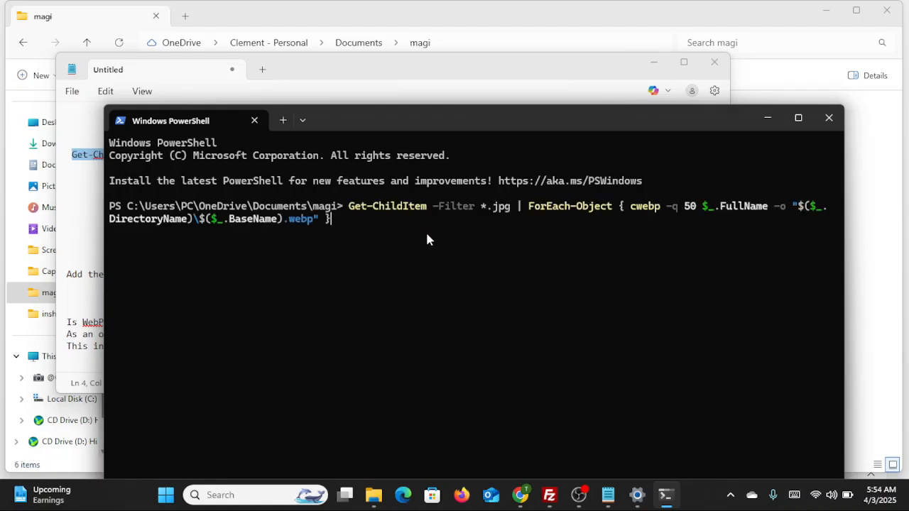
key(Return)
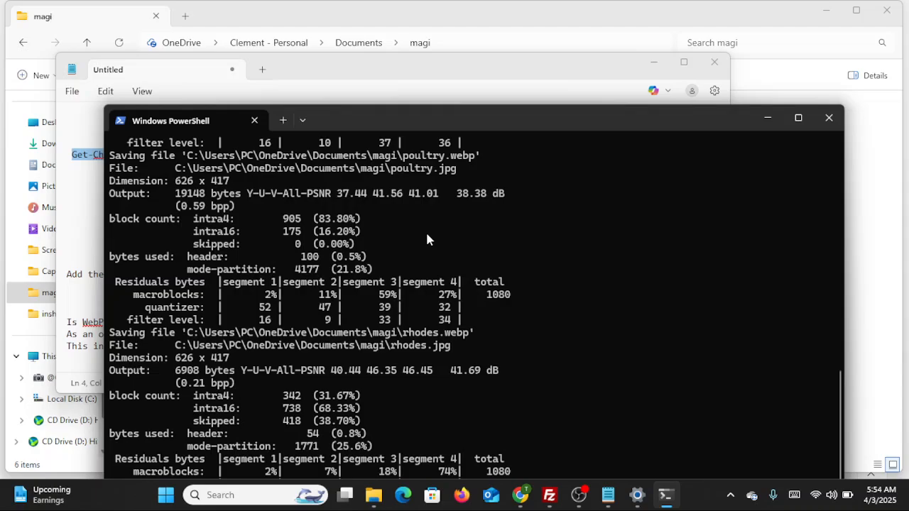
Maximize the PowerShell window and examine the cwebp output for each converted image, from african2 to rhodes.
scroll(374, 270, up, 20)
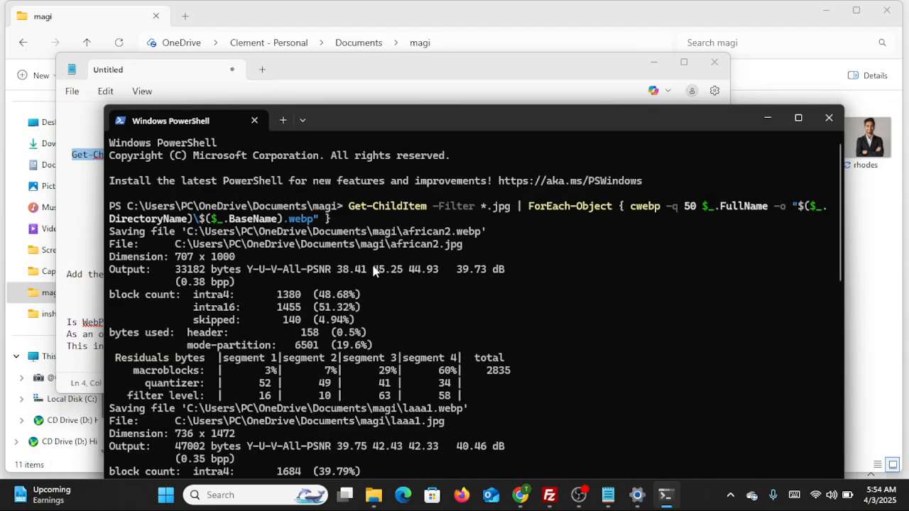
scroll(375, 270, down, 20)
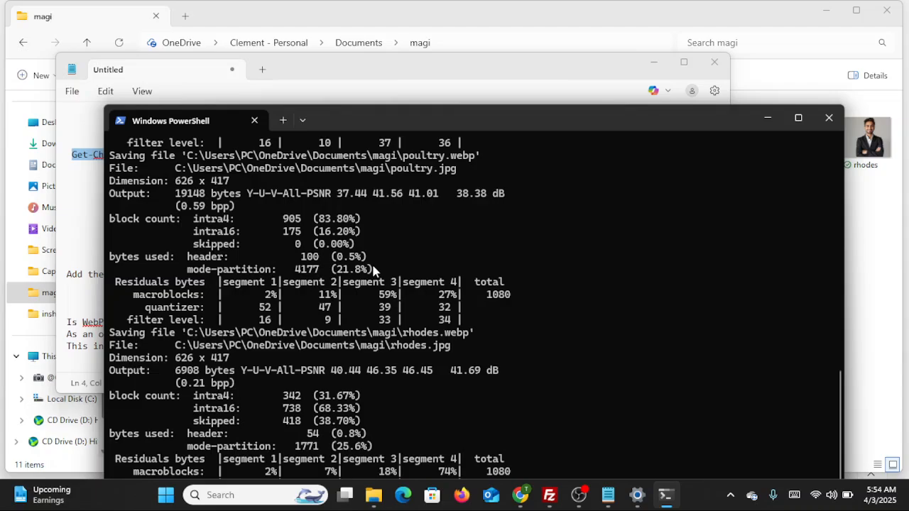
scroll(374, 270, up, 20)
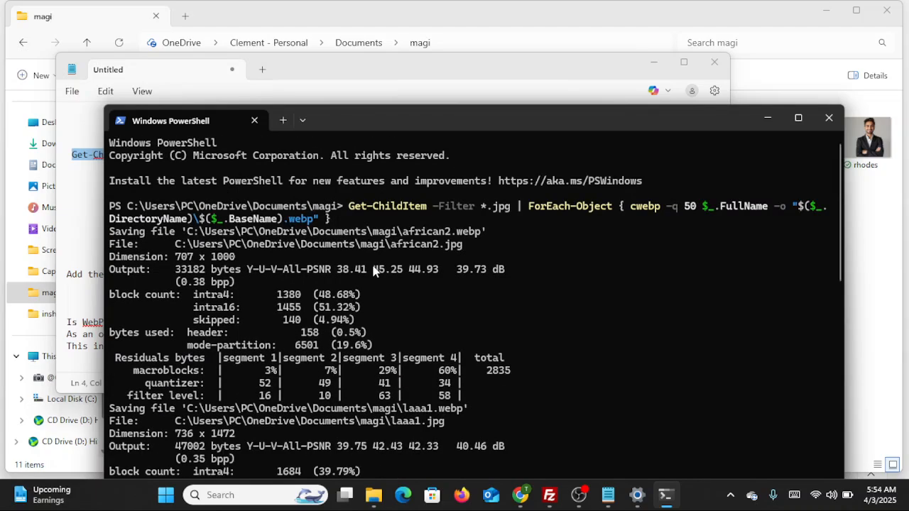
click(798, 119)
scroll(241, 305, down, 20)
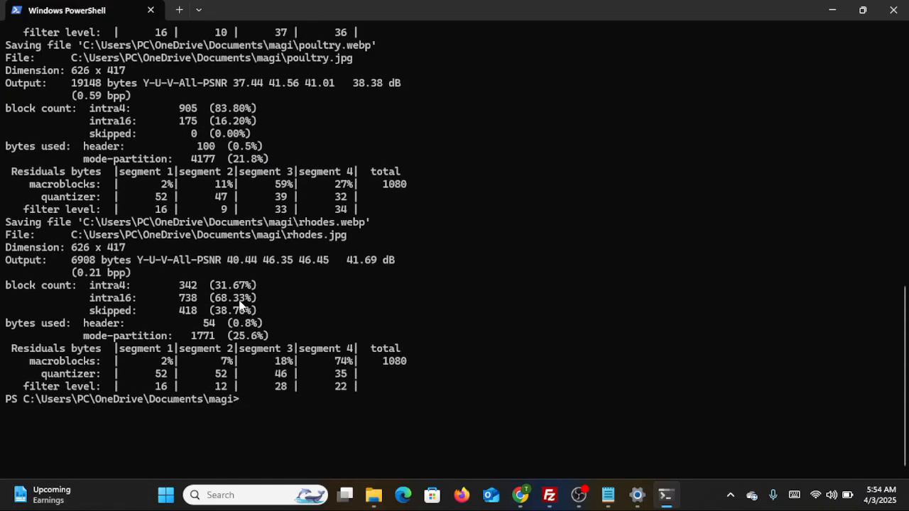
scroll(240, 304, up, 20)
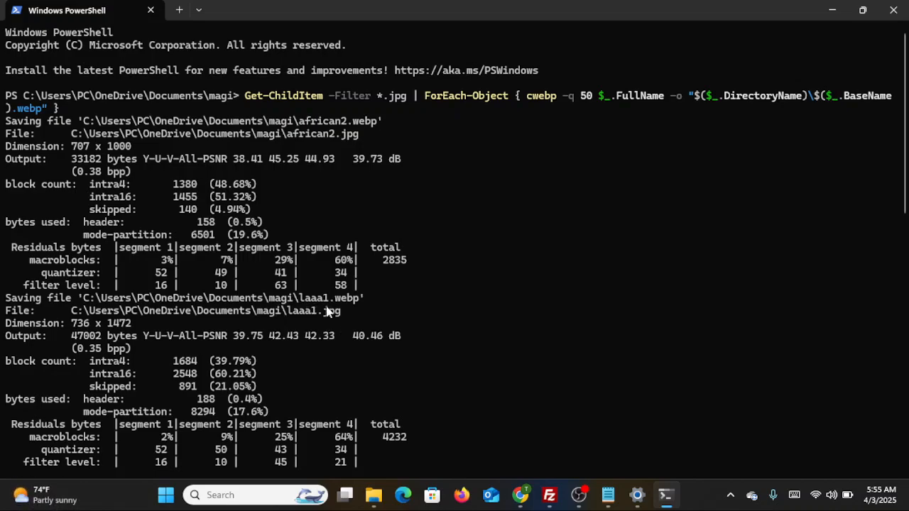
scroll(358, 305, down, 10)
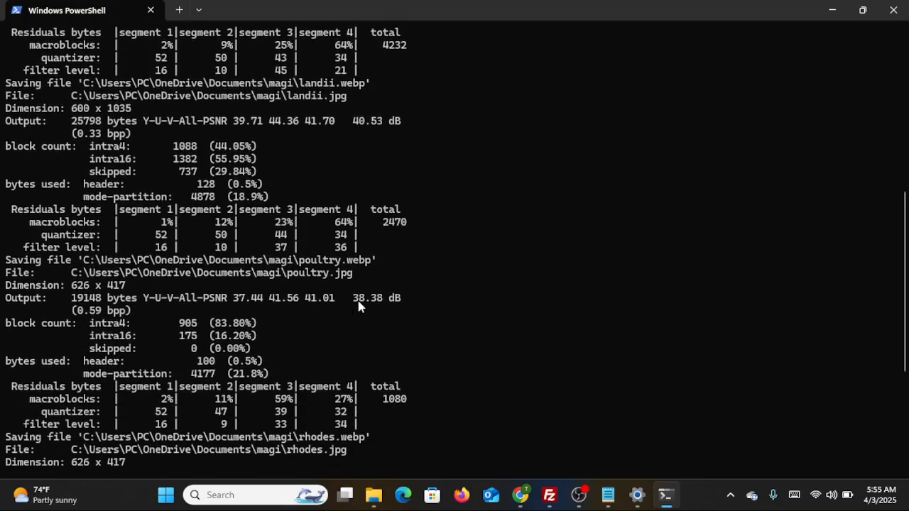
scroll(358, 306, up, 4)
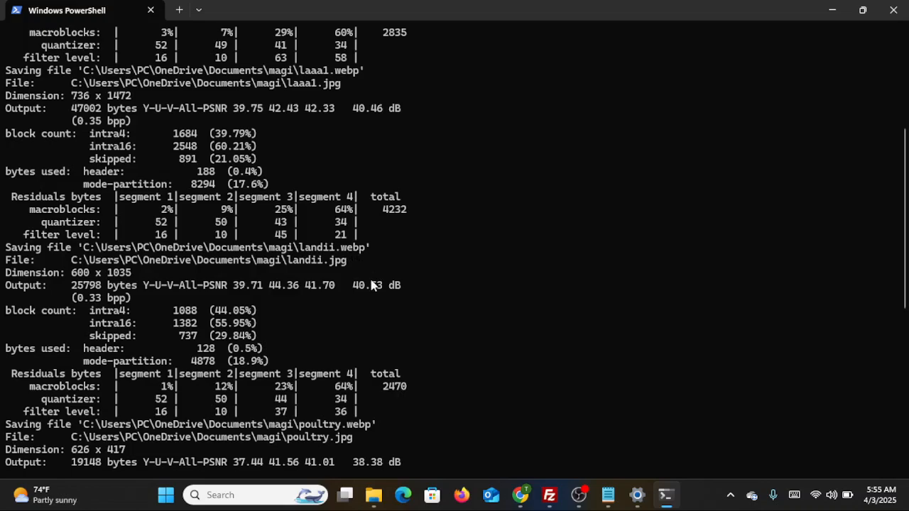
scroll(371, 285, down, 10)
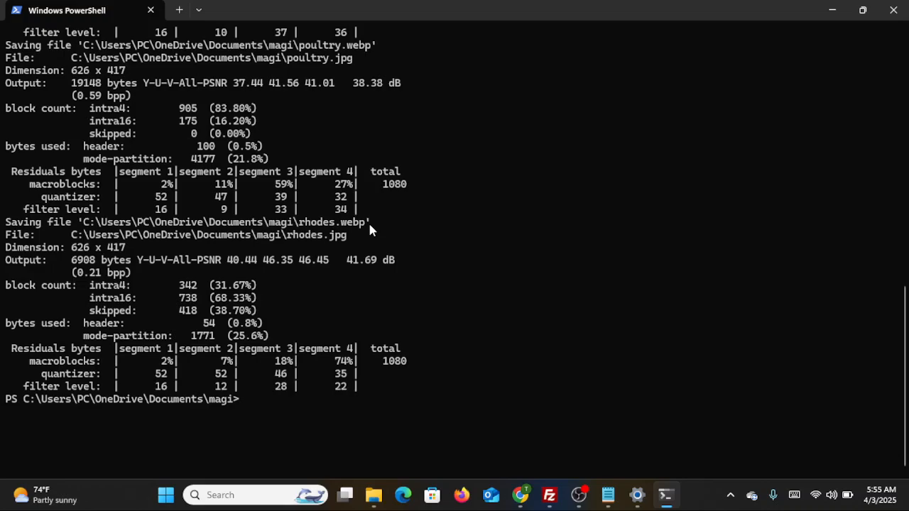
scroll(489, 301, up, 20)
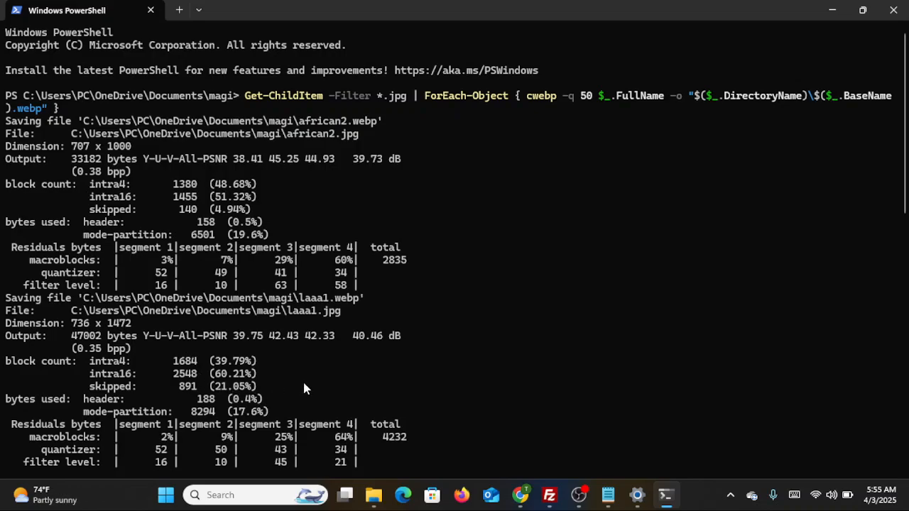
scroll(307, 389, down, 20)
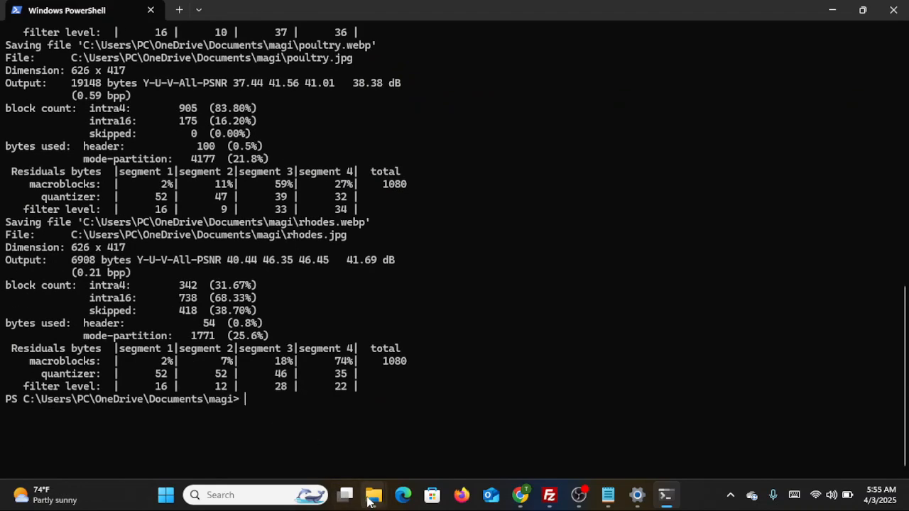
Switch to the magi folder in File Explorer, view the converted african2.webp in Chrome and close its tab.
mouse_move(369, 502)
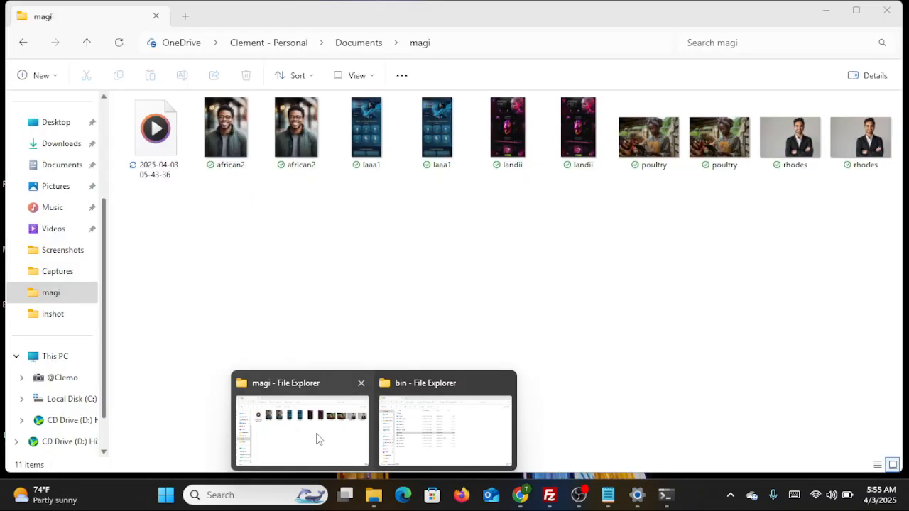
click(319, 439)
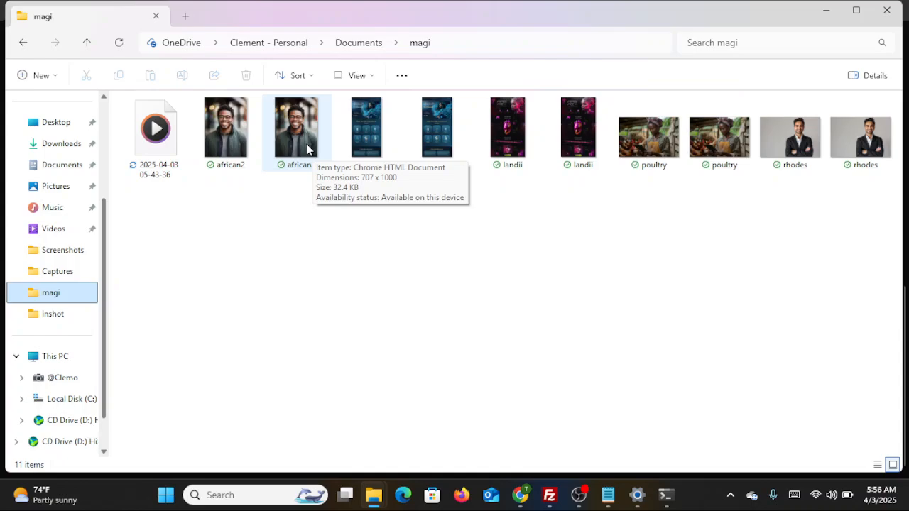
click(307, 147)
key(alt+Tab)
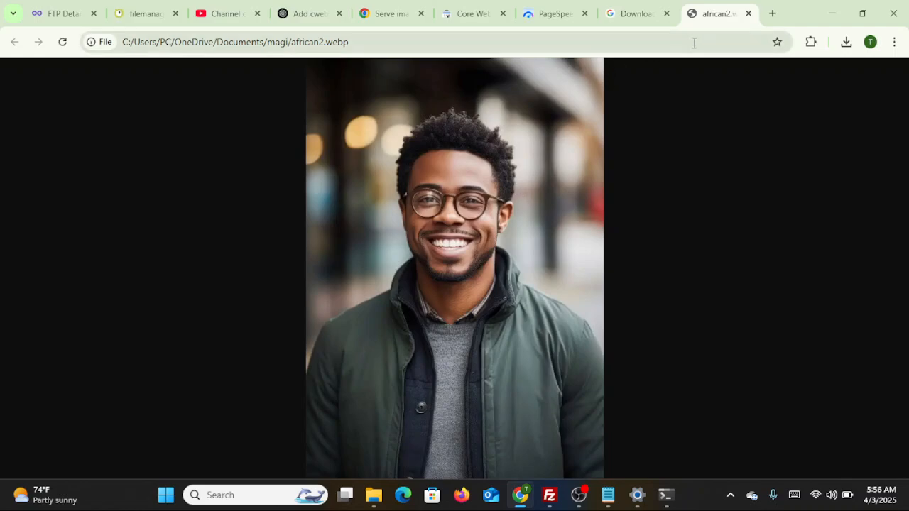
click(748, 13)
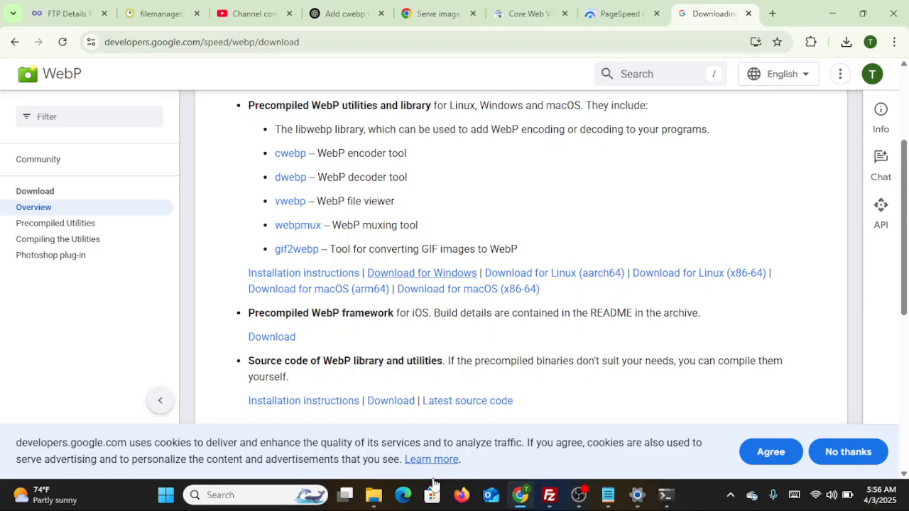
Return to the magi folder in File Explorer and open the converted landii.webp for viewing.
mouse_move(370, 502)
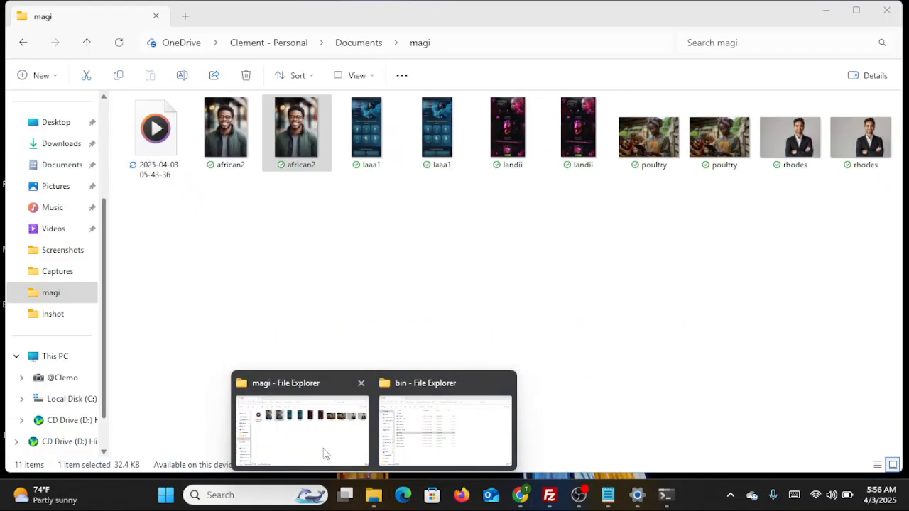
click(324, 451)
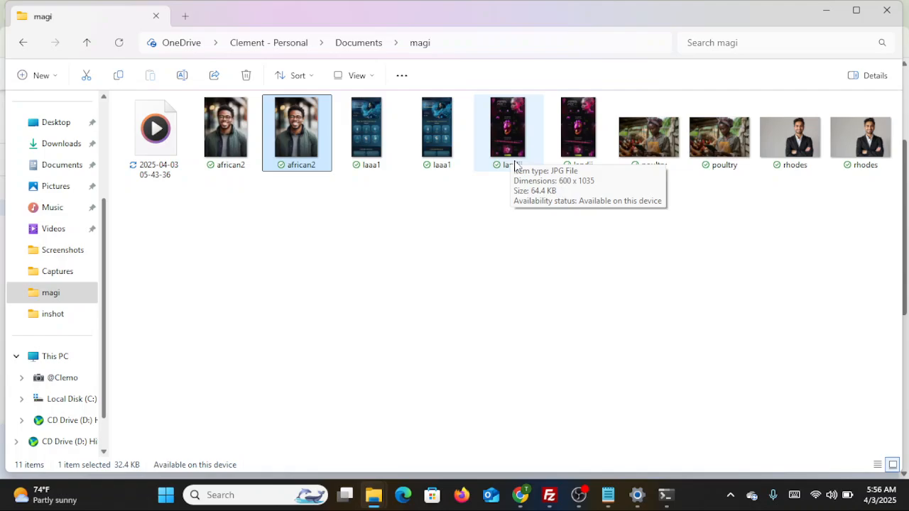
double_click(583, 156)
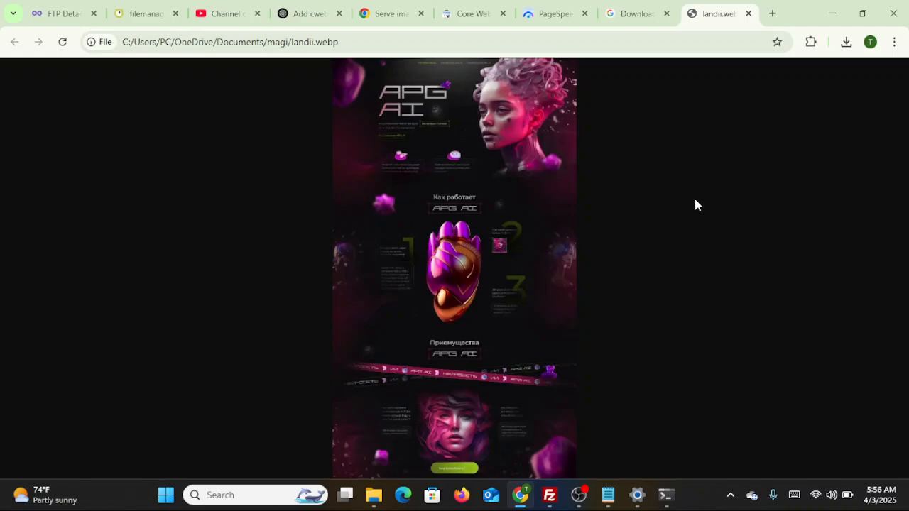
Check the original rhodes JPG's file details in the magi folder, view the converted rhodes.webp, and return to the folder.
mouse_move(375, 495)
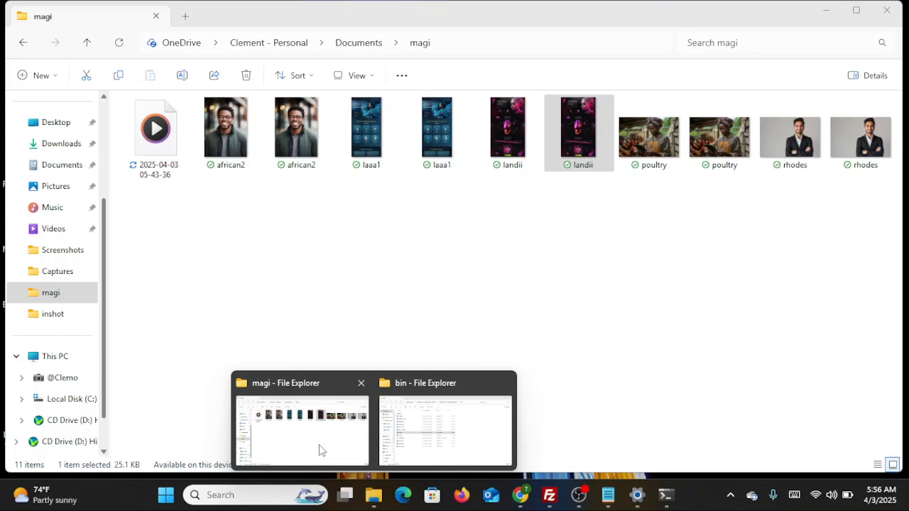
click(319, 446)
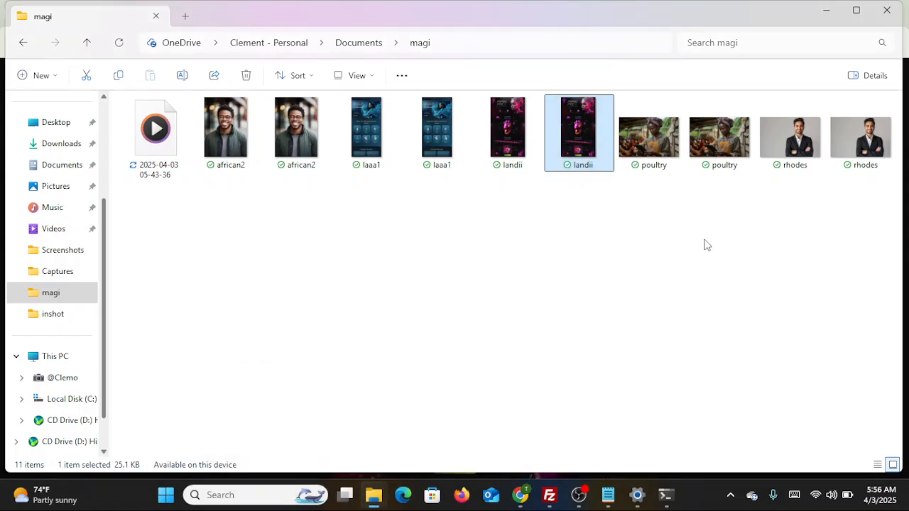
mouse_move(801, 153)
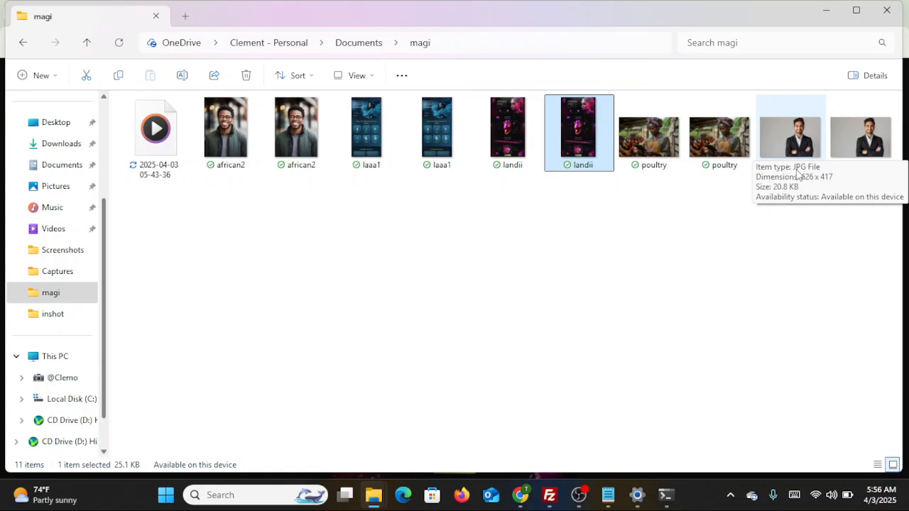
double_click(867, 142)
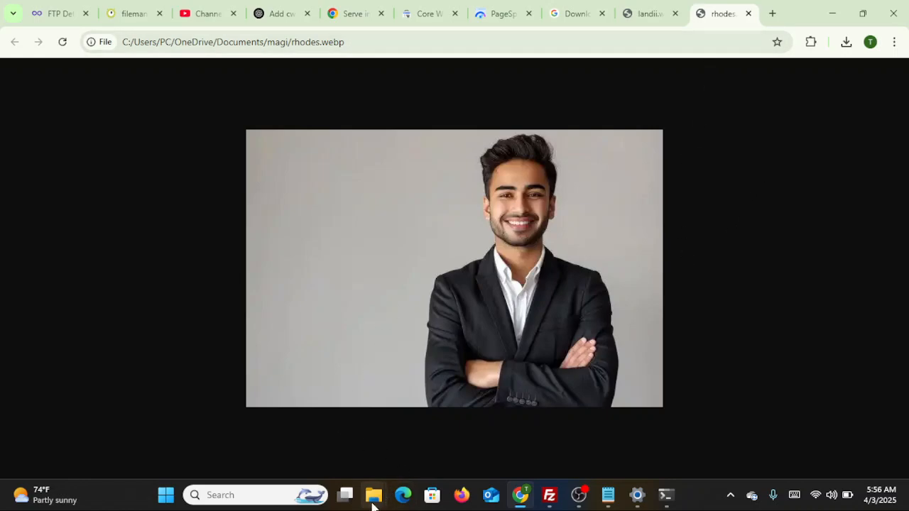
mouse_move(372, 494)
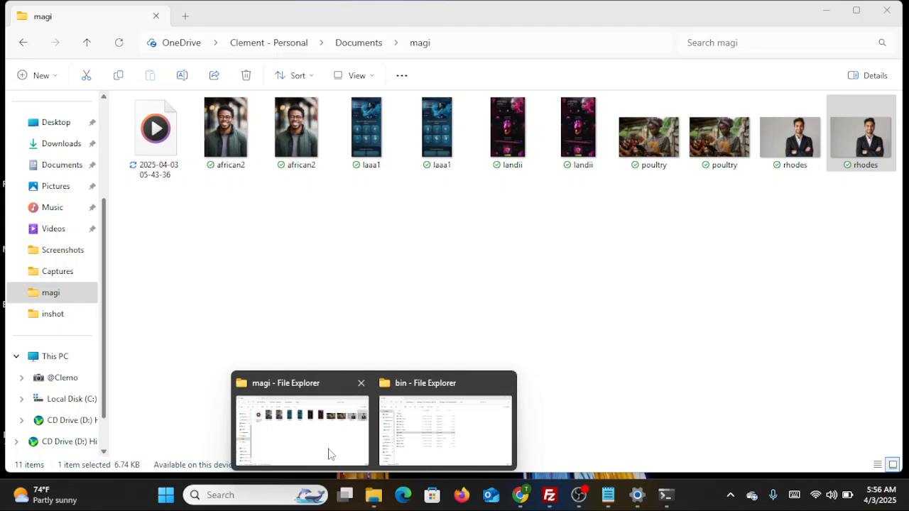
click(329, 455)
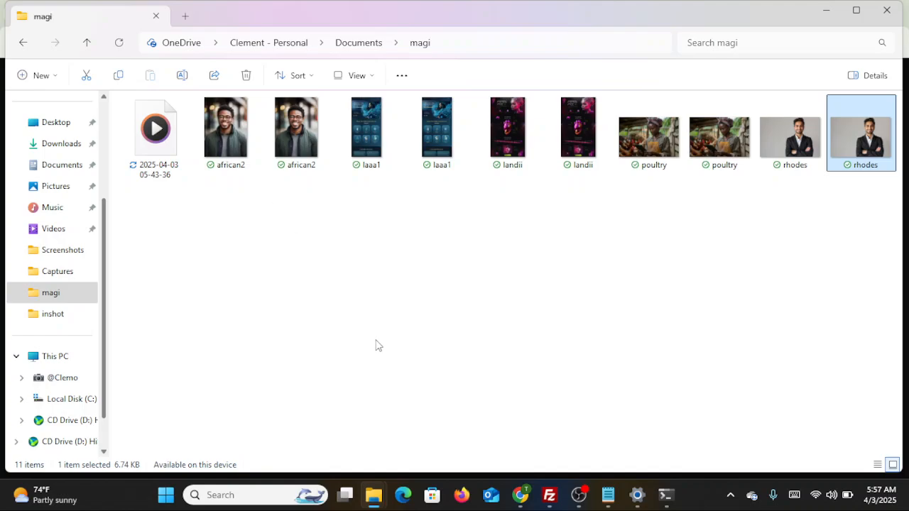
click(577, 497)
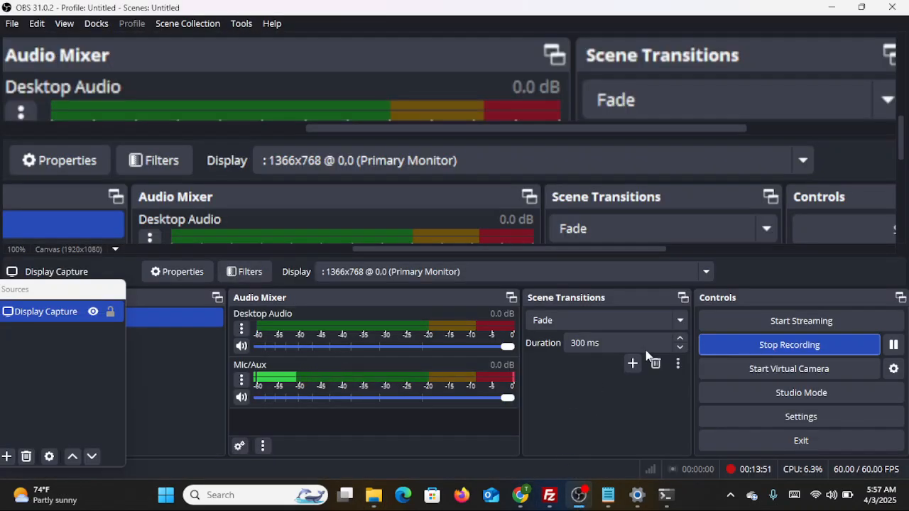